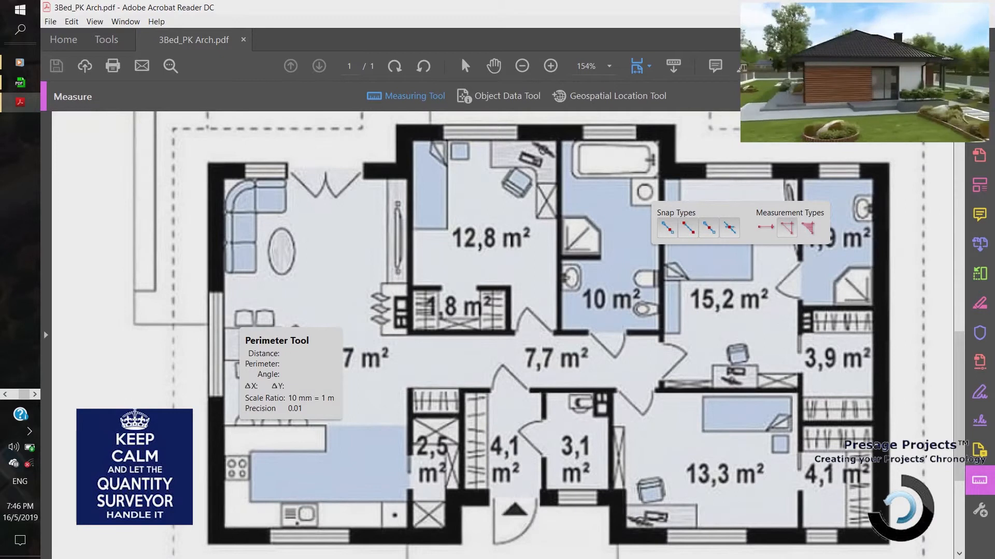
- Measure the building's outer perimeter with the Perimeter Tool, tracing every exterior wall corner clockwise from the upper-left corner and completing the measurement
click(209, 163)
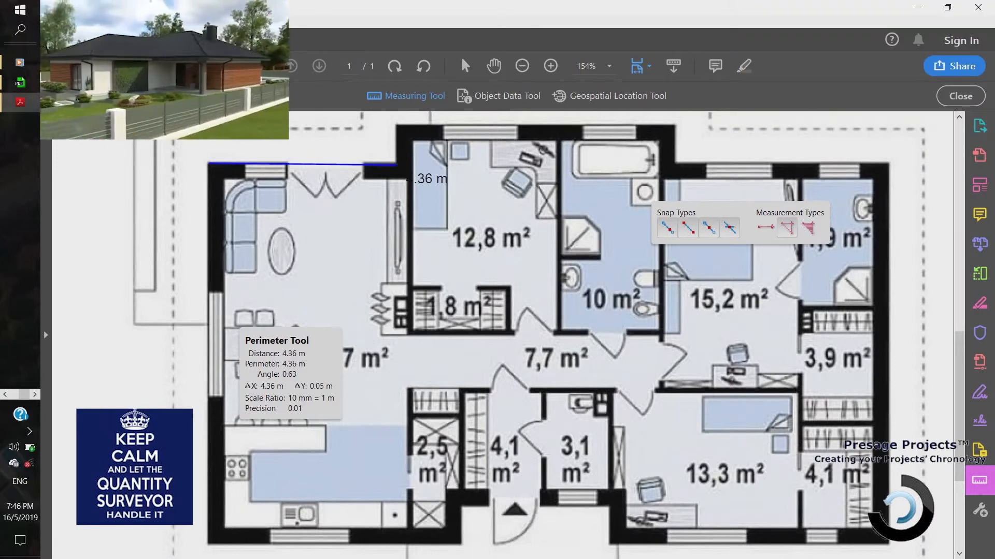
click(397, 165)
click(396, 125)
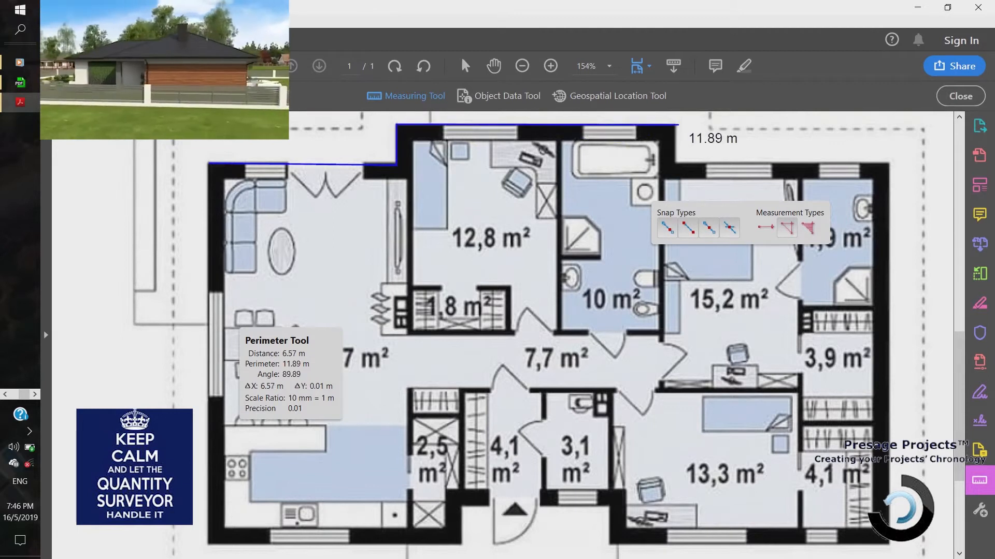
click(676, 125)
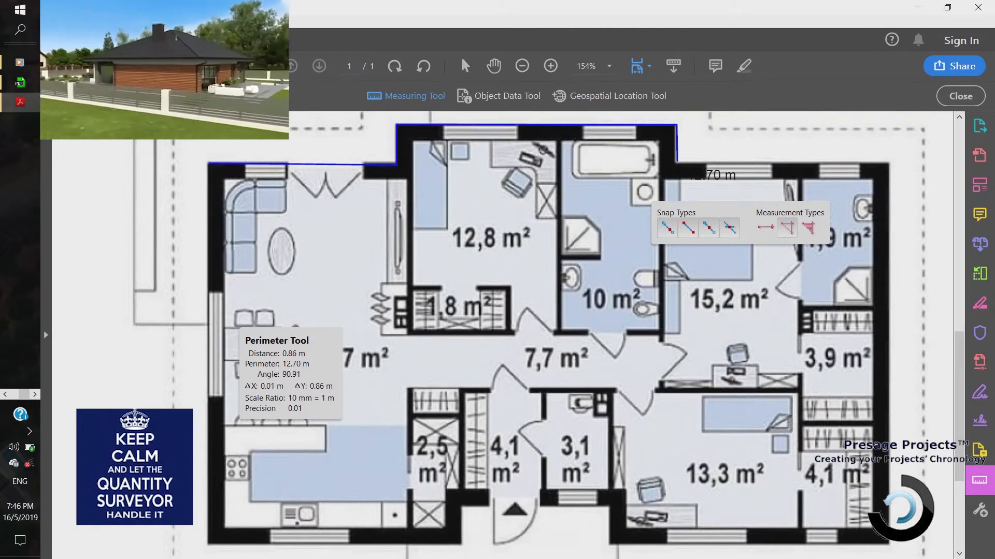
click(676, 163)
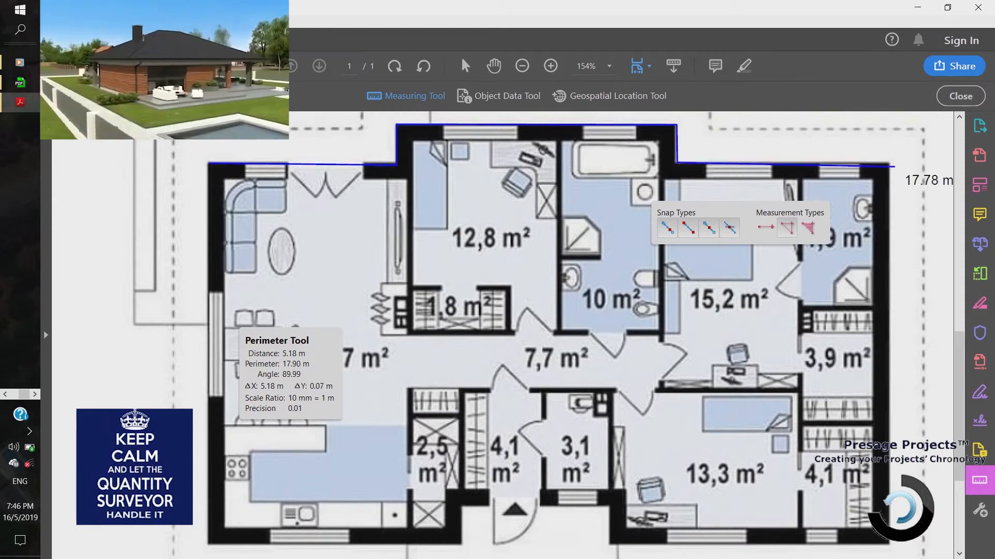
click(889, 164)
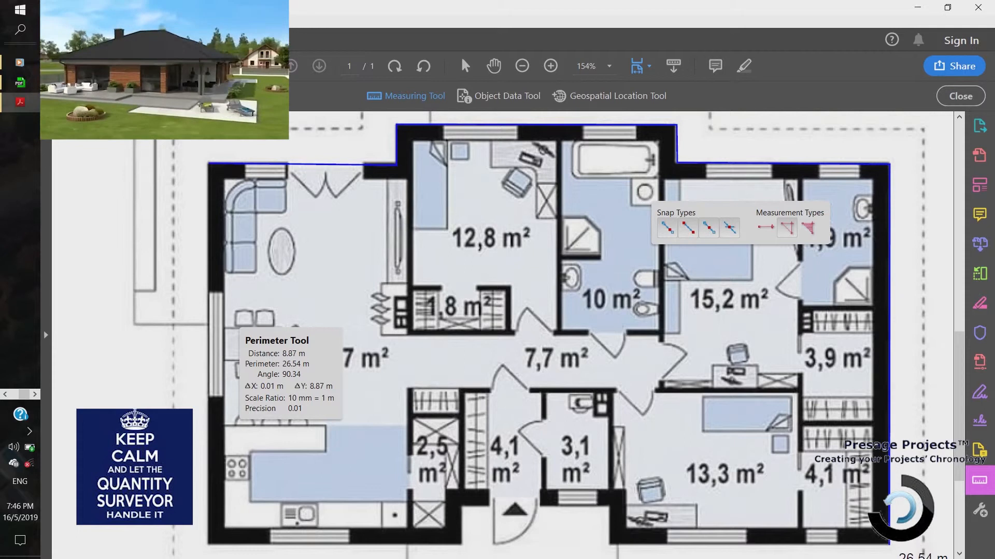
click(889, 544)
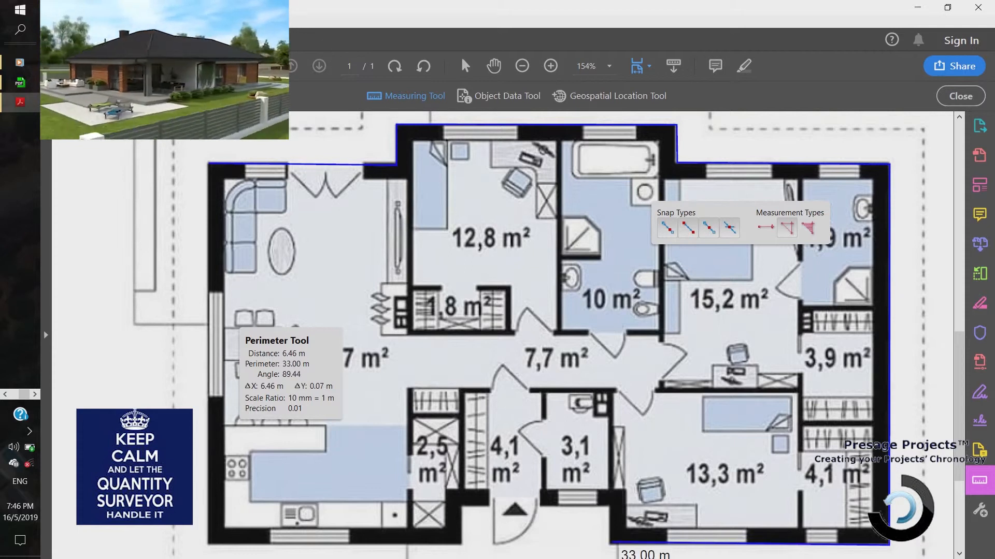
click(610, 542)
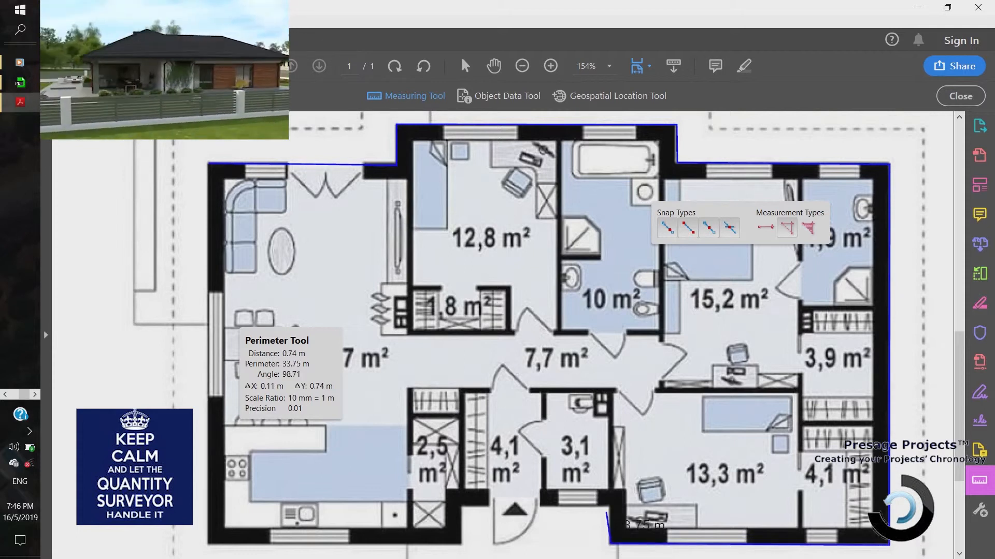
click(610, 505)
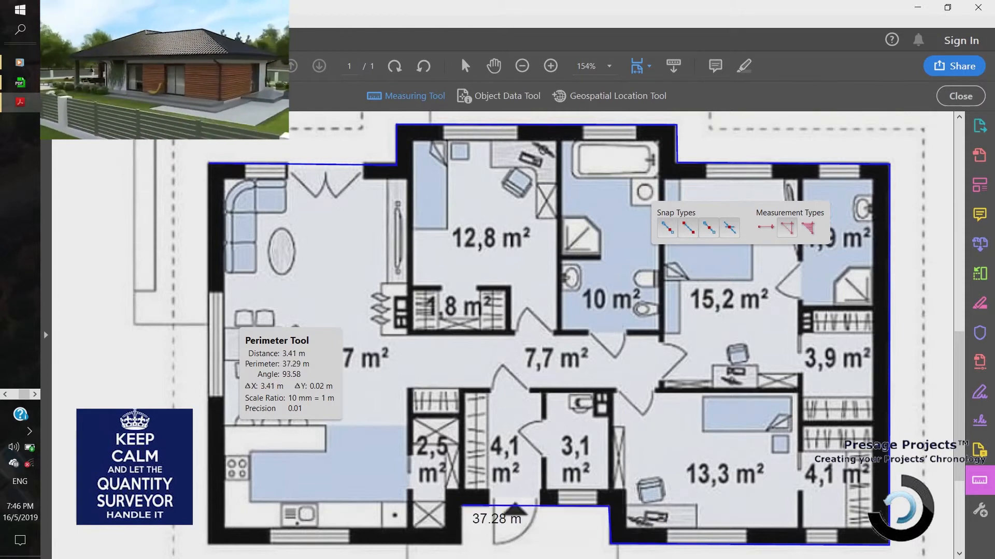
click(463, 506)
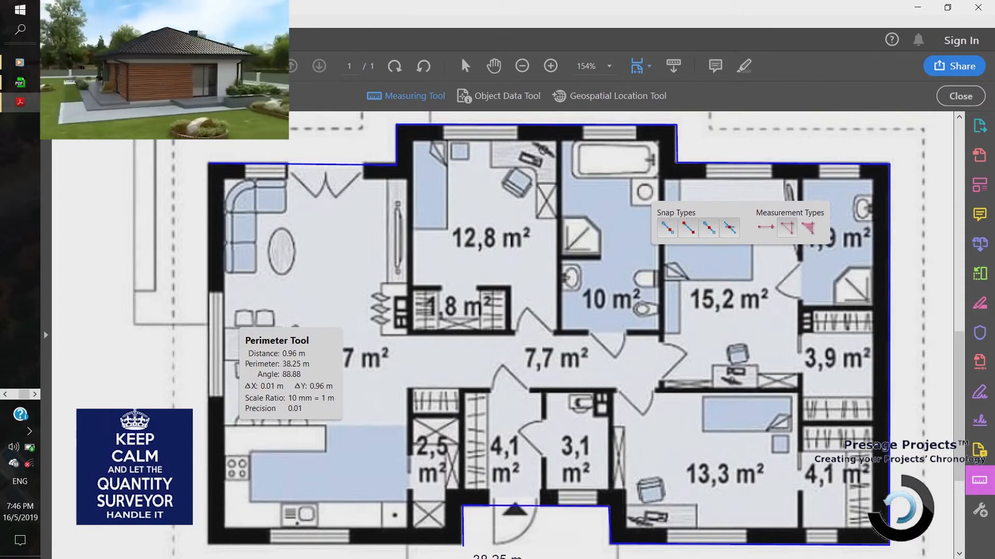
click(461, 544)
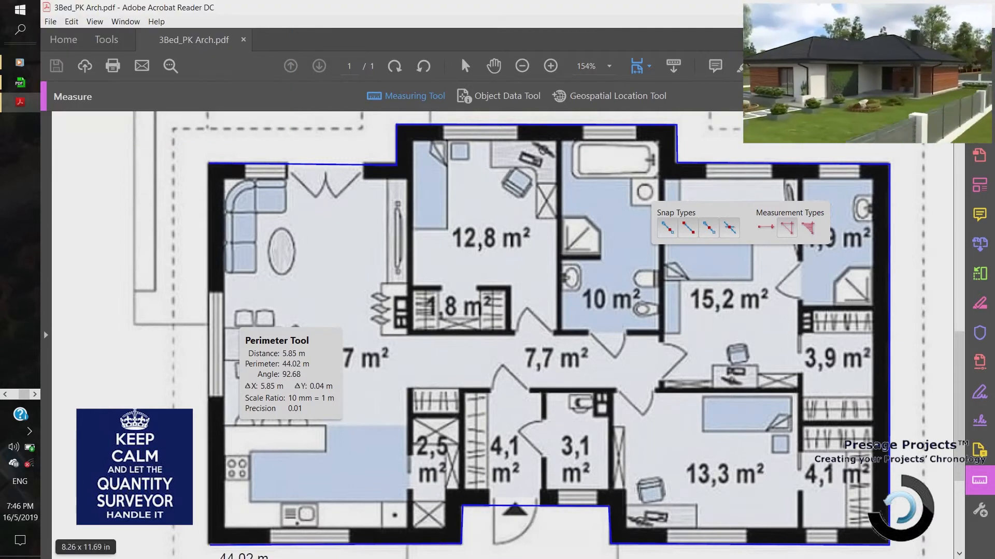
click(208, 544)
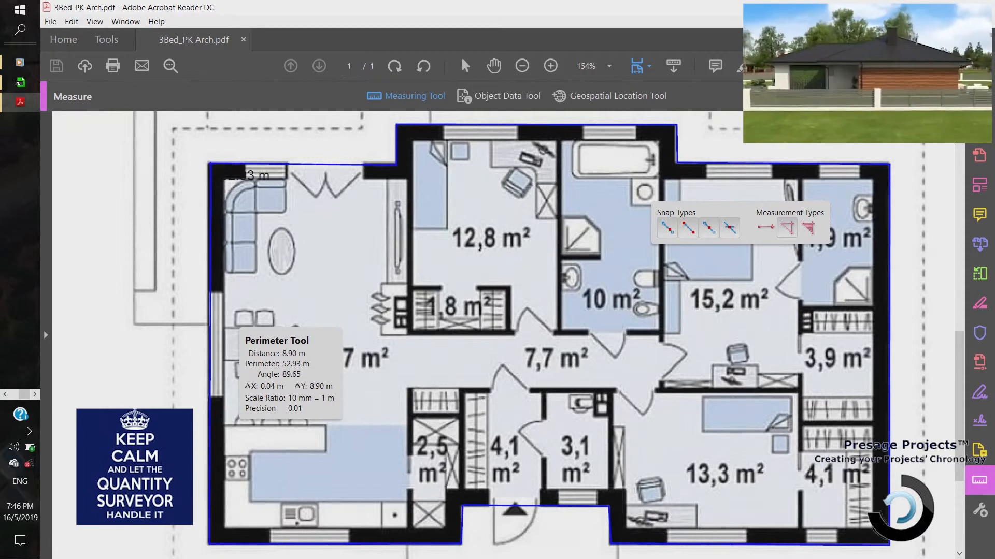
right_click(208, 164)
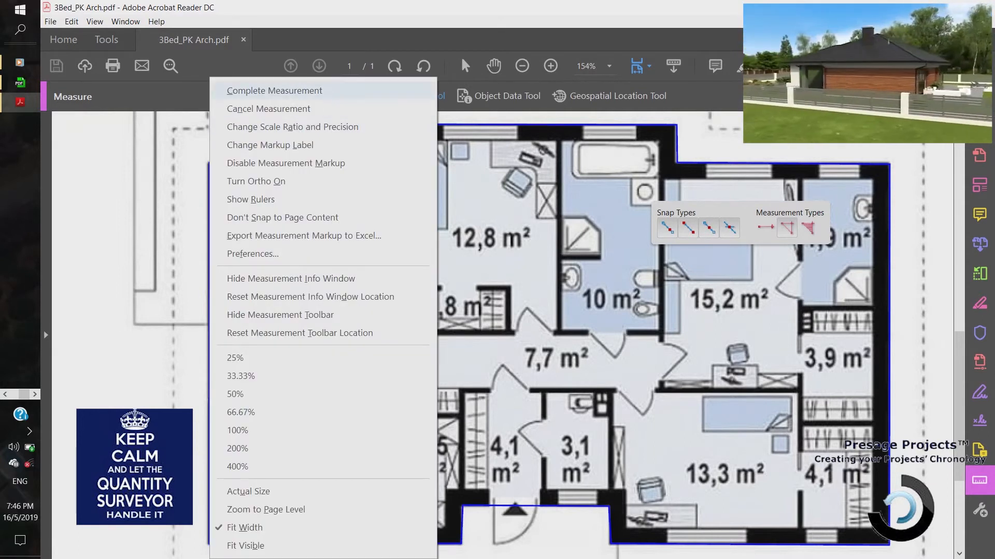
click(269, 92)
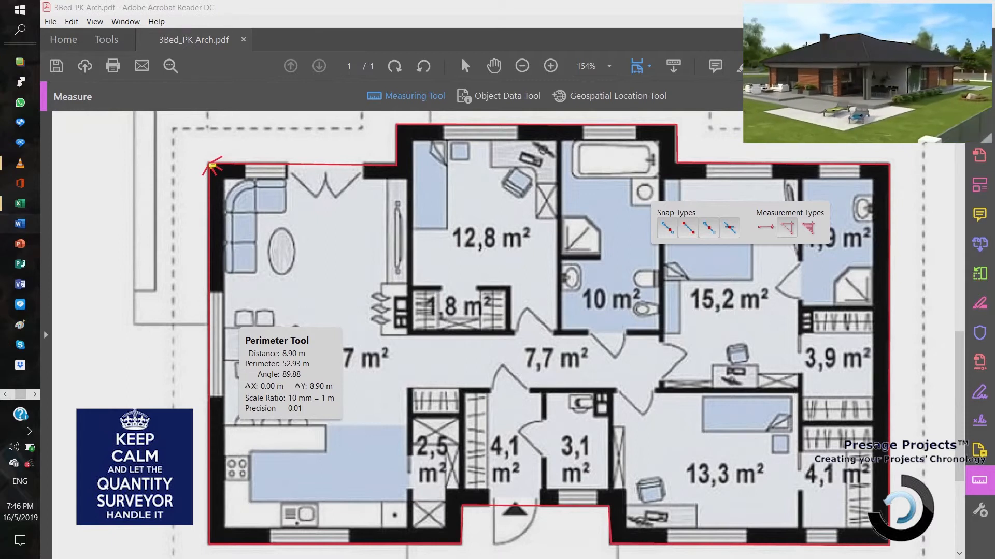
- Switch to the bill of quantities in Excel and set the foundation trench excavation length in cell I165 to =60
click(19, 203)
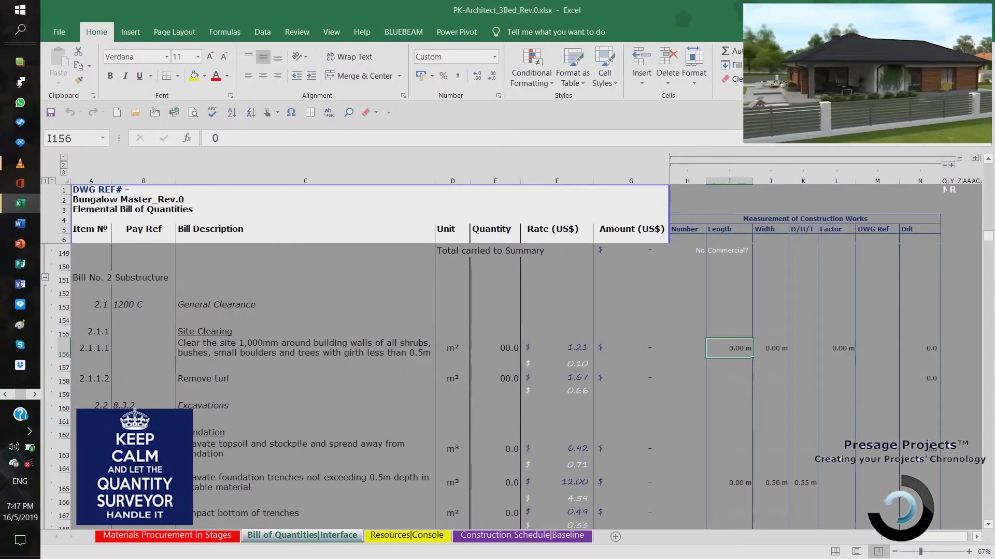
click(729, 482)
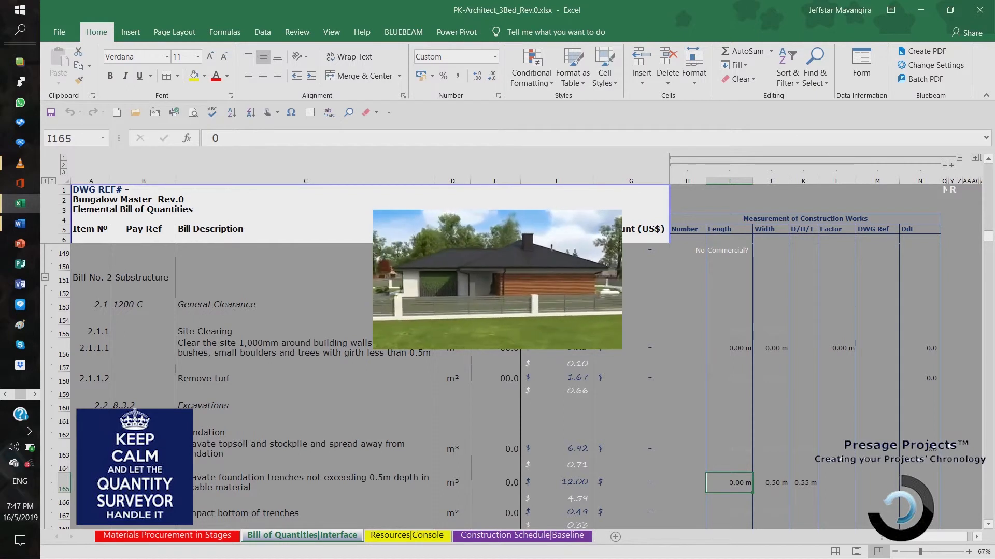
text(60)
key(Return)
key(Up)
text(=60)
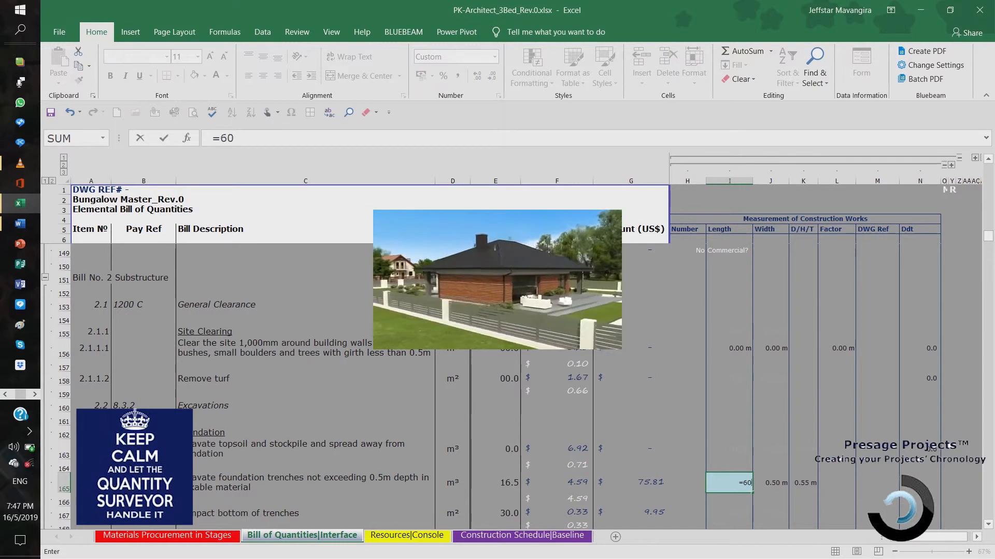
key(Return)
key(Up)
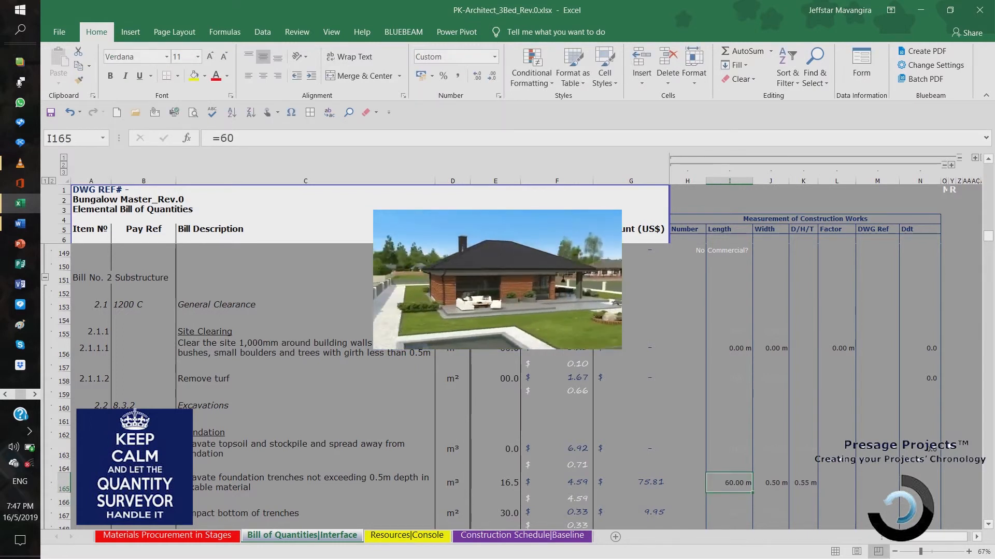
- Recheck the measured perimeter in Acrobat Reader, return to Excel and set the foundation trench excavation length in I165 to =53
mouse_move(20, 224)
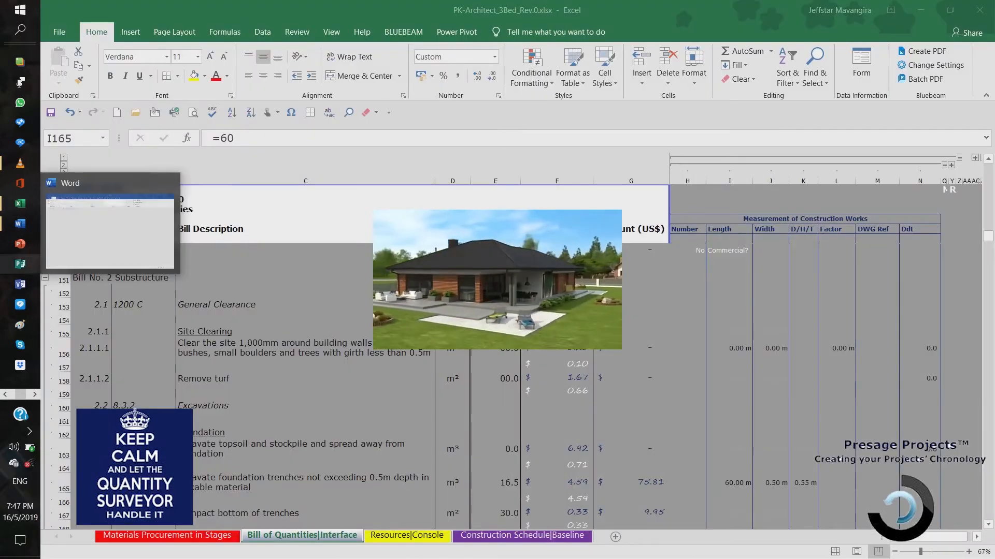
click(35, 395)
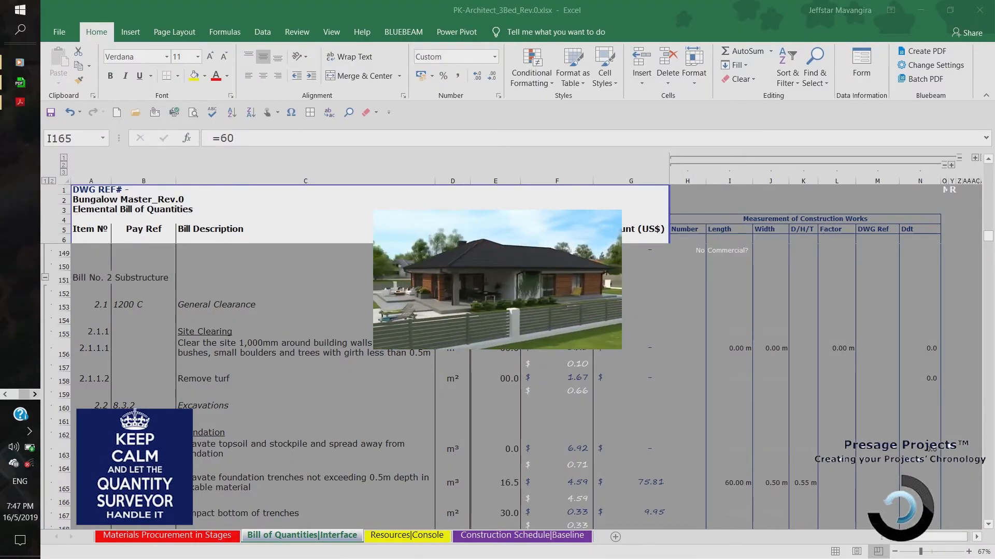
click(19, 101)
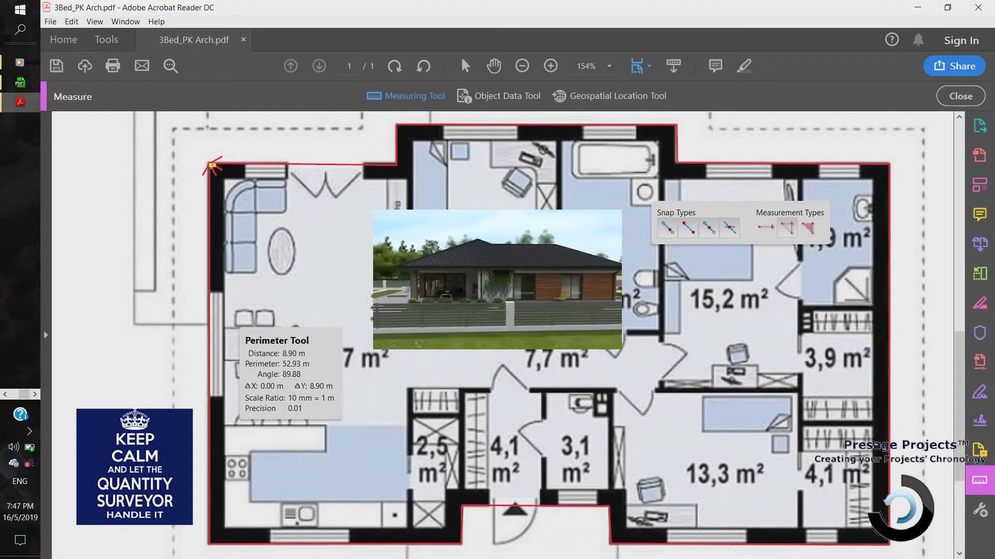
click(19, 102)
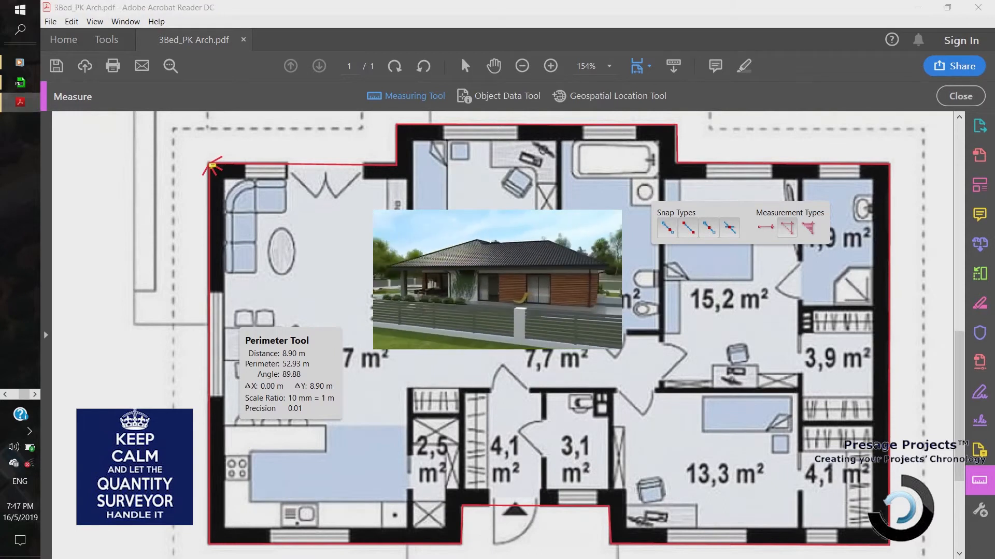
mouse_move(20, 163)
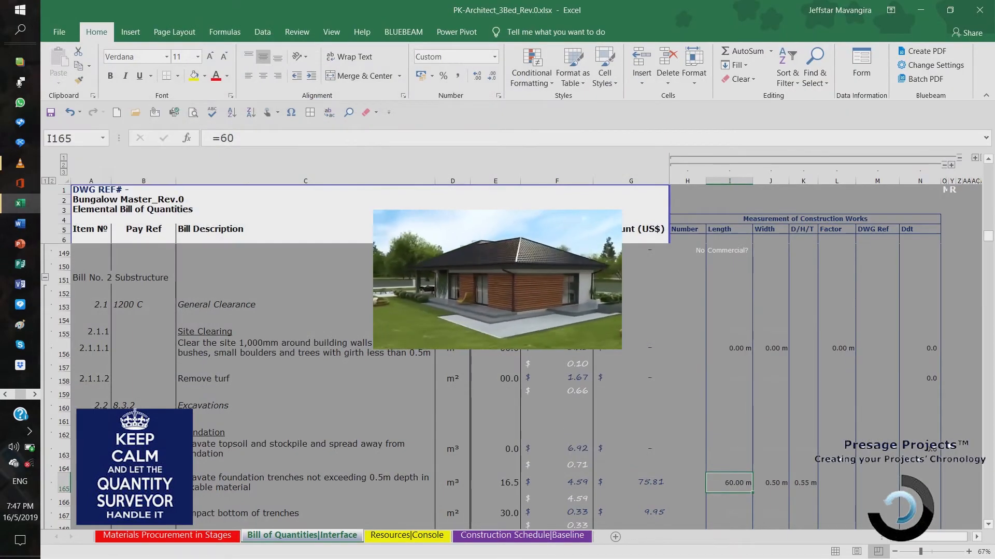
text(=53)
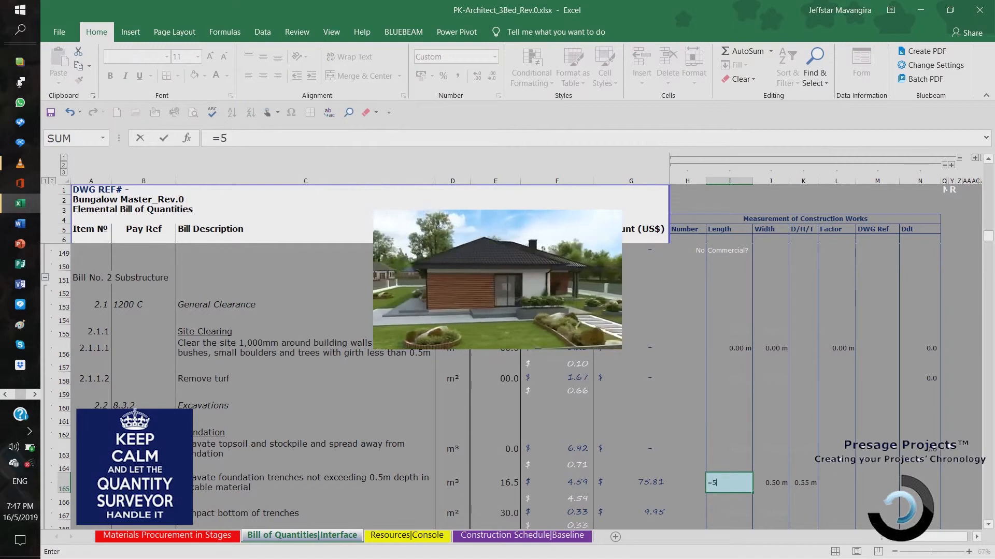
key(Return)
- Set the site clearing length for item 2.1.1.1 in cell I156 to =53
key(Up)
key(Up)
key(Up)
key(Up)
key(Up)
key(Up)
key(Up)
key(Up)
key(Up)
key(Up)
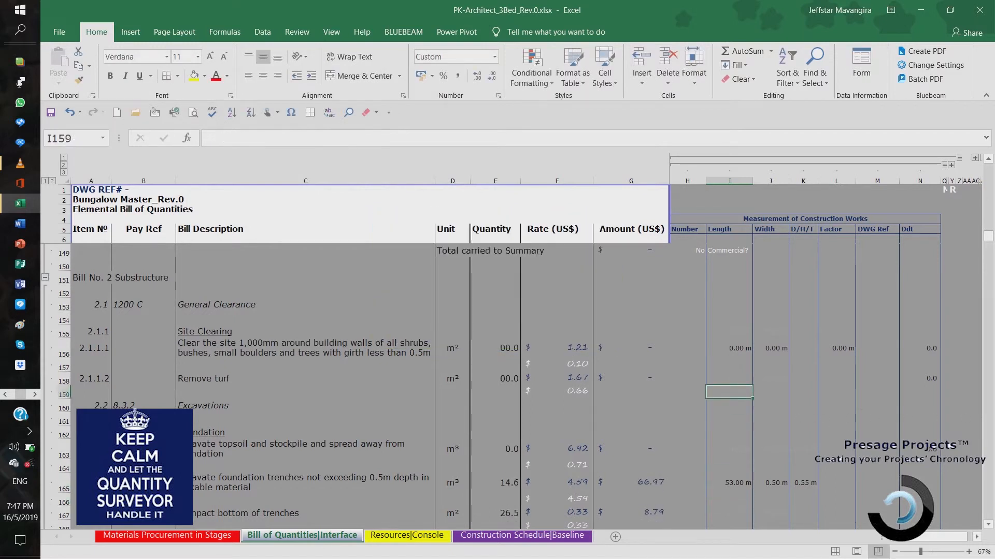
text(=53)
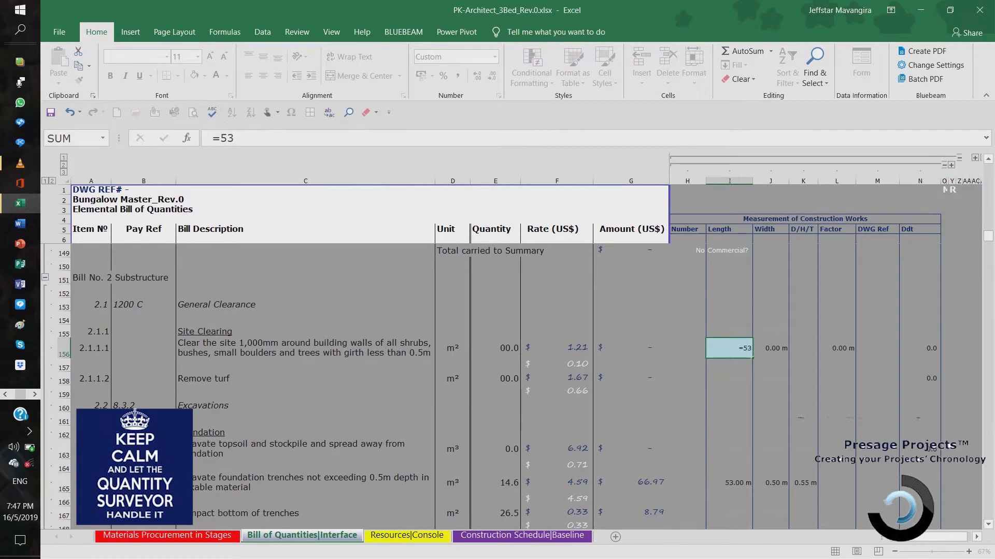
key(Return)
key(Up)
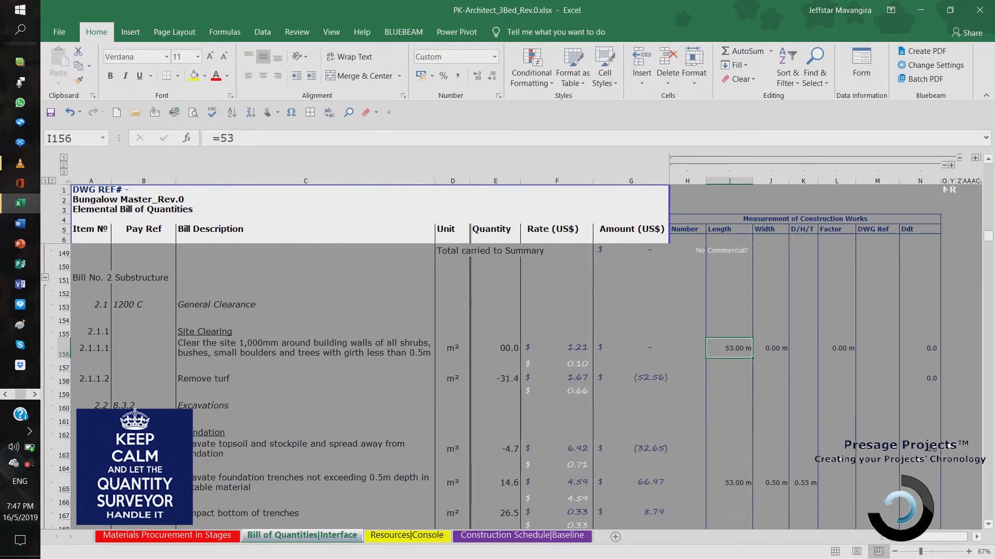
- Reset the site clearing length in cell I156 to 0
key(BackSpace)
key(Return)
key(Up)
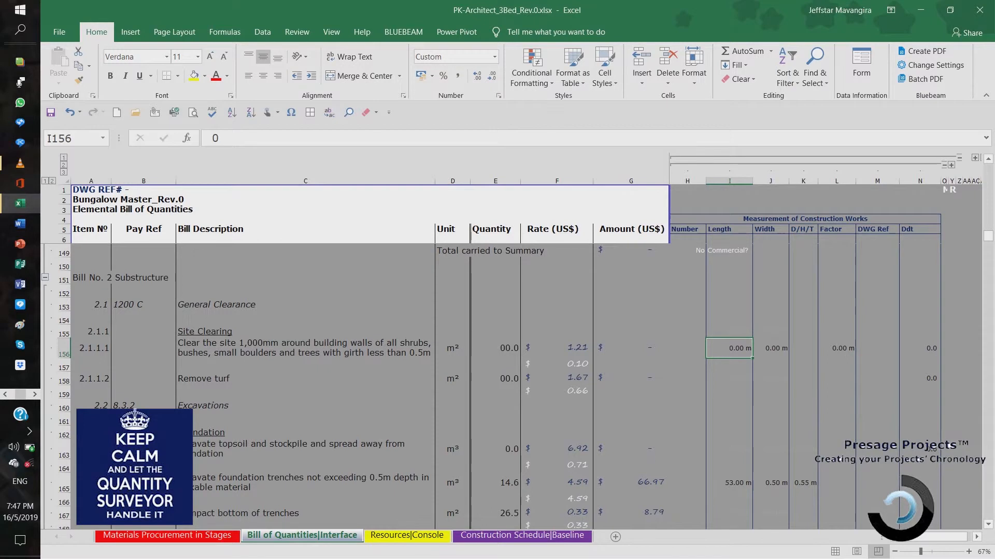
- Switch to the floor plan in Acrobat Reader and delete the perimeter measurement markup around the building
click(35, 395)
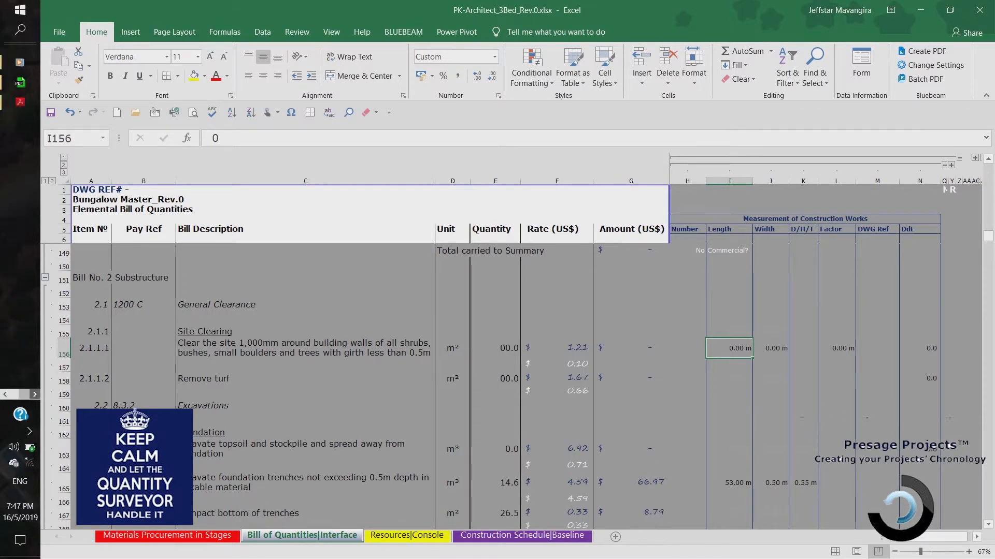
click(20, 102)
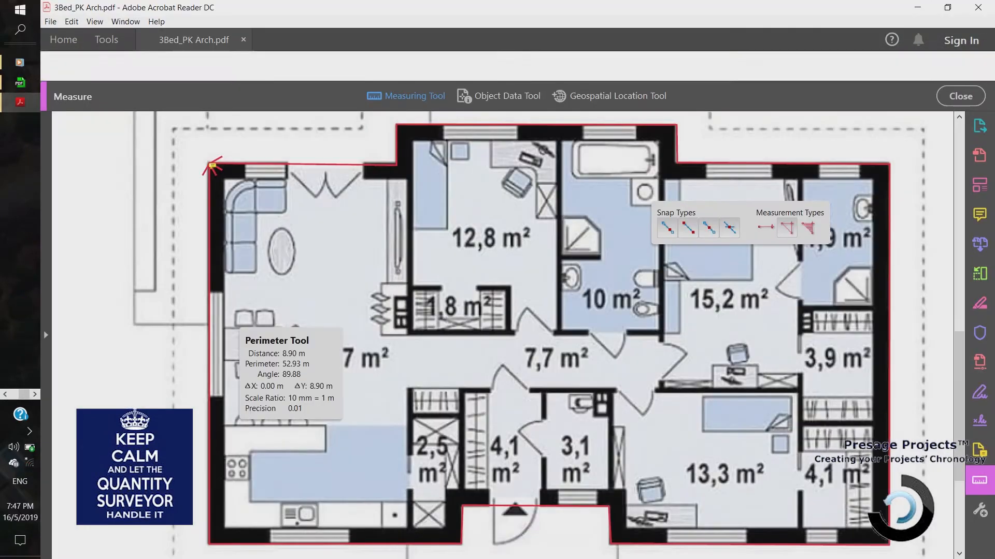
mouse_move(210, 231)
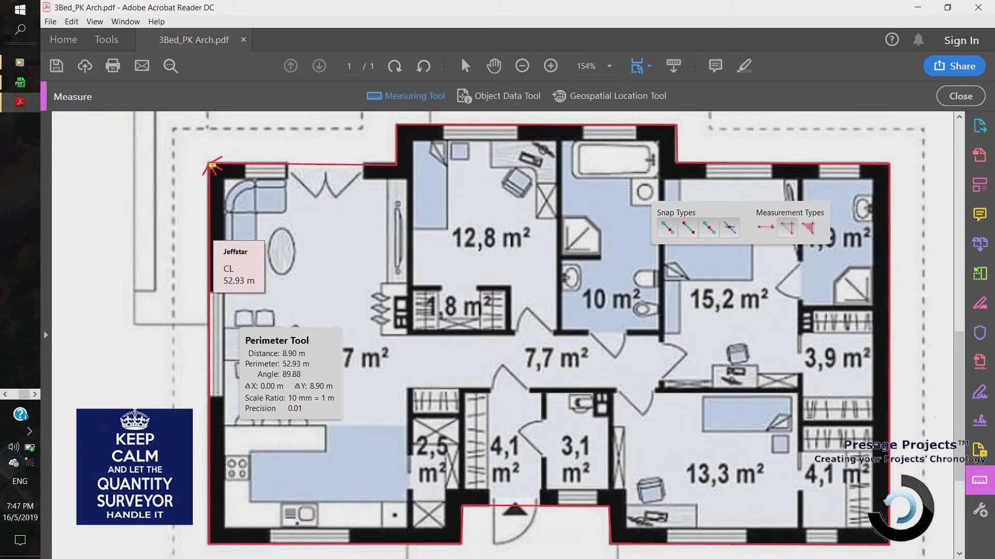
click(231, 165)
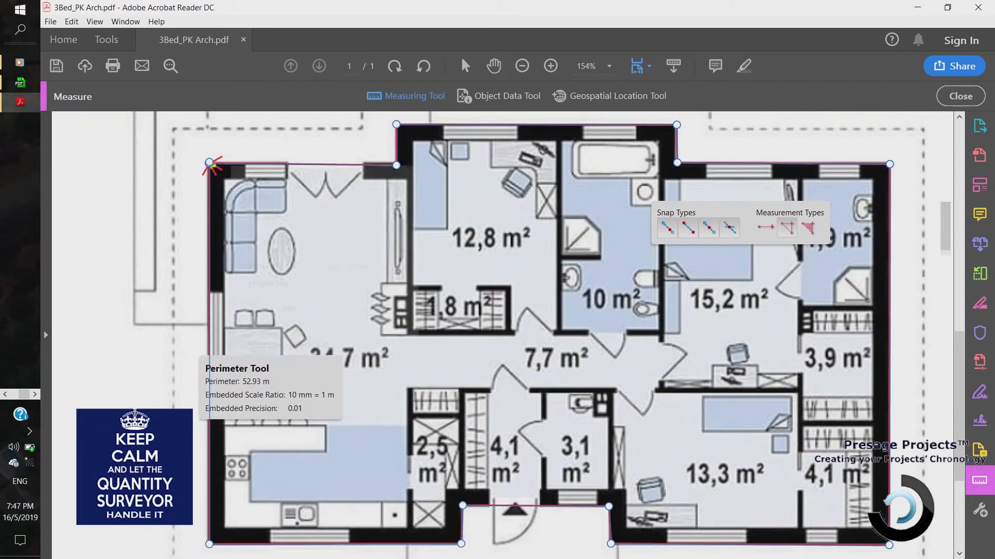
right_click(231, 166)
click(260, 197)
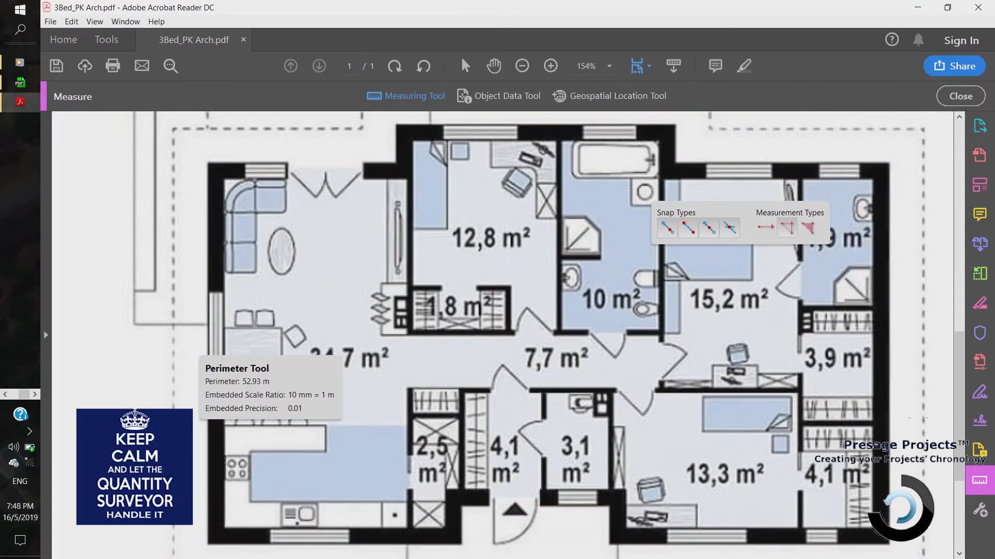
- Measure the building's overall length between its upper-left and upper-right outer corners, then cancel the measurement without keeping a markup
click(208, 163)
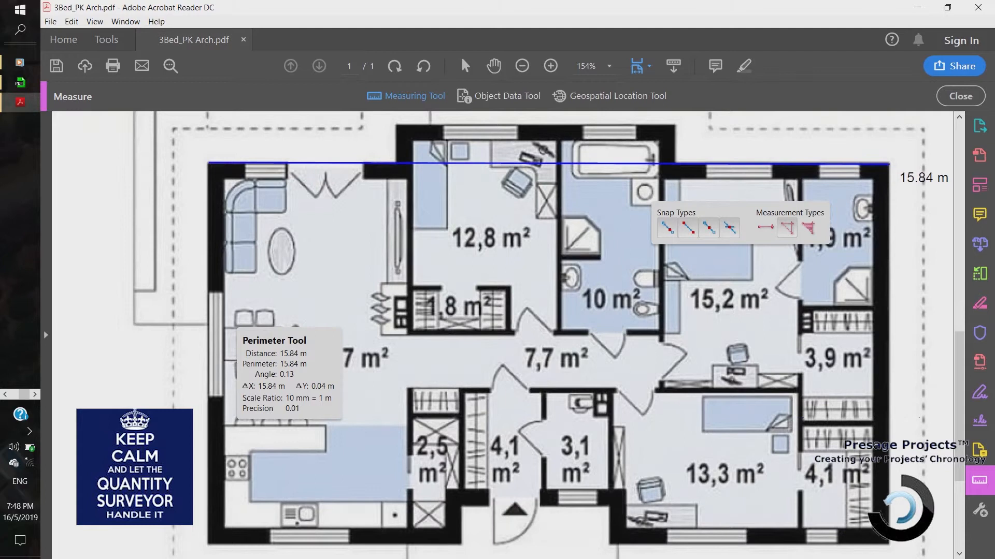
right_click(889, 163)
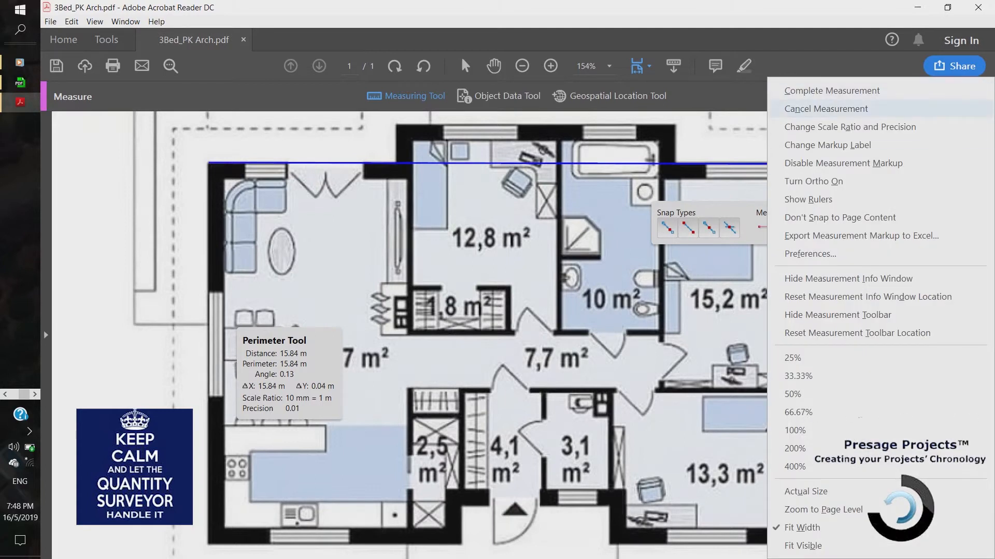
click(825, 109)
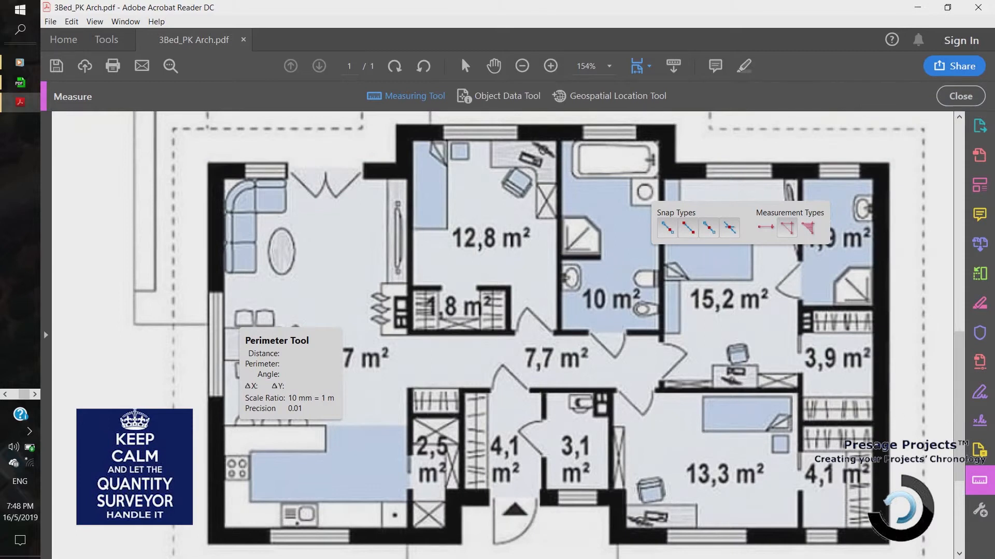
- Measure the building's overall width from the projecting upper wall's left corner to the lower outer wall line, then cancel the measurement
click(397, 125)
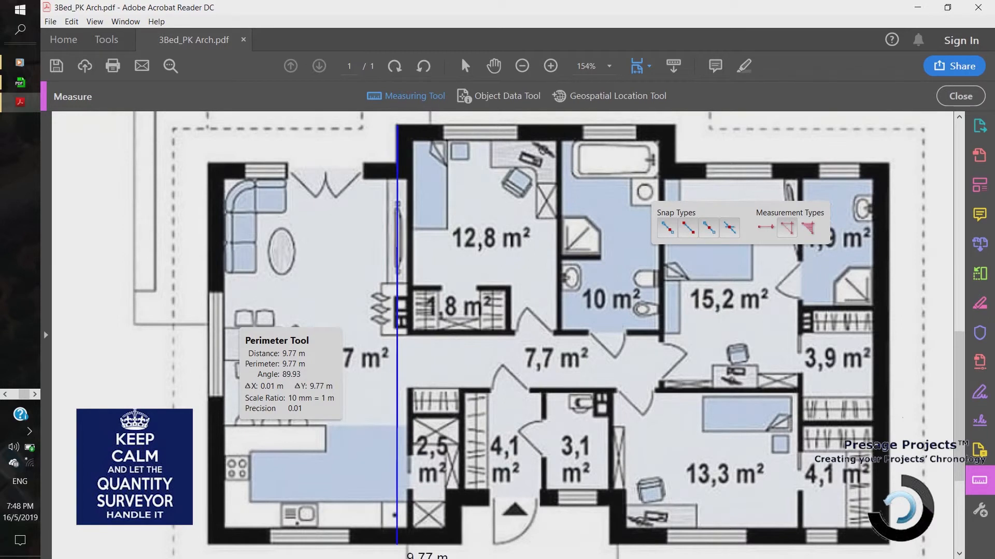
right_click(397, 544)
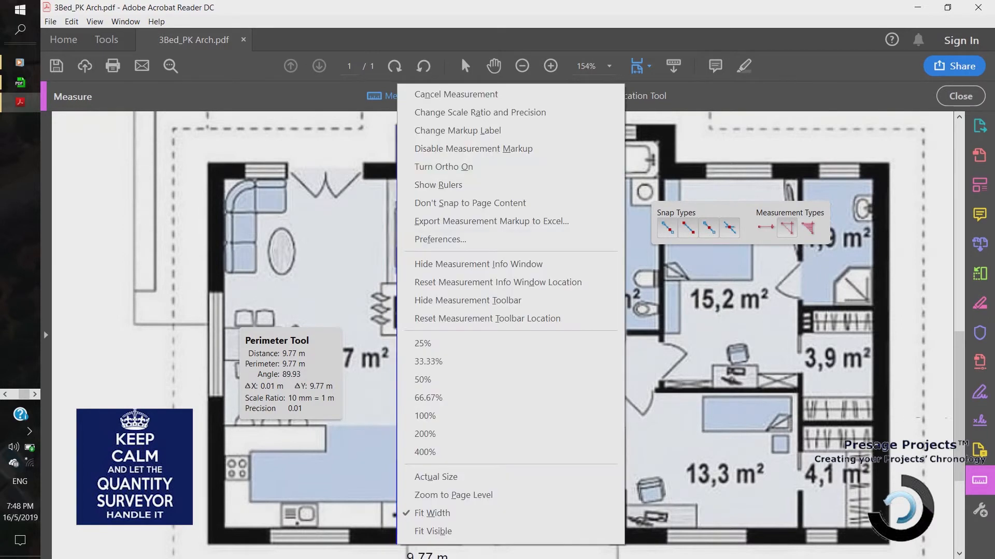
click(456, 94)
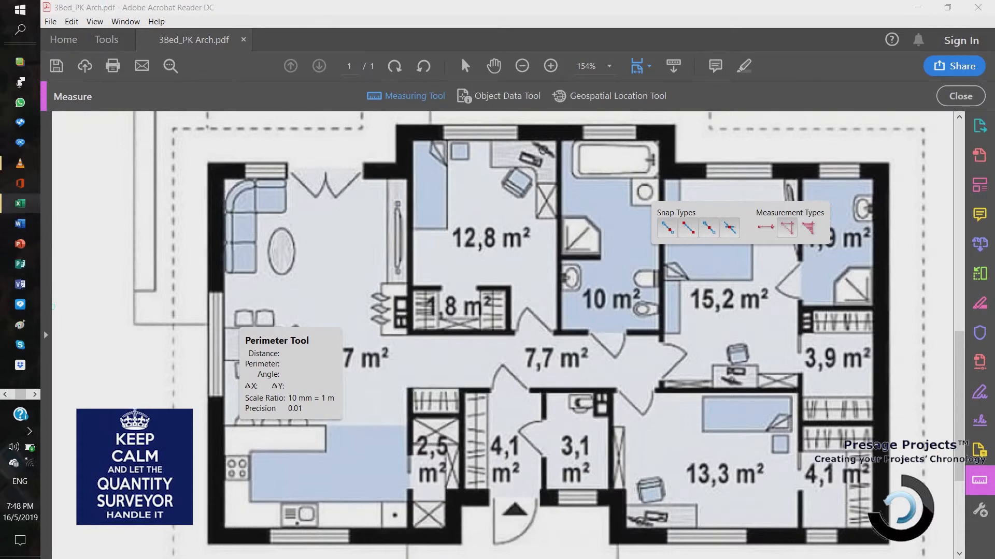
- Switch to the Excel bill of quantities and enter length 15.85 and width 9.77 for site clearing item 2.1.1.1
click(19, 203)
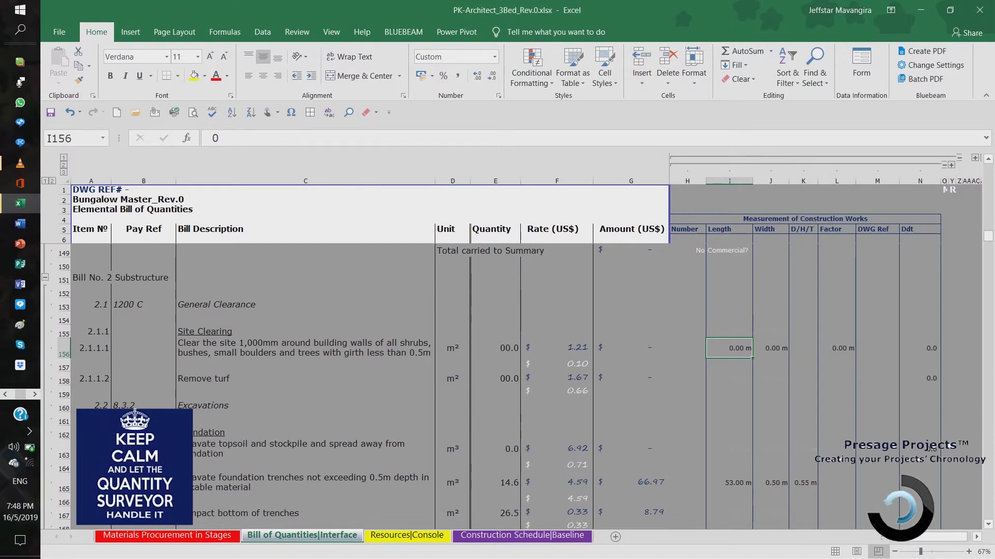
text(15.85)
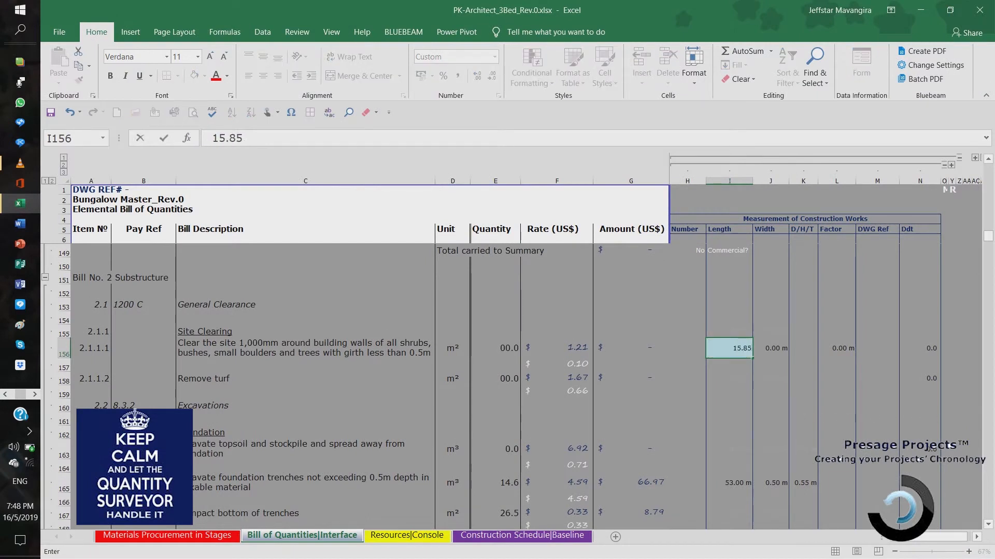
key(Tab)
text(9.77)
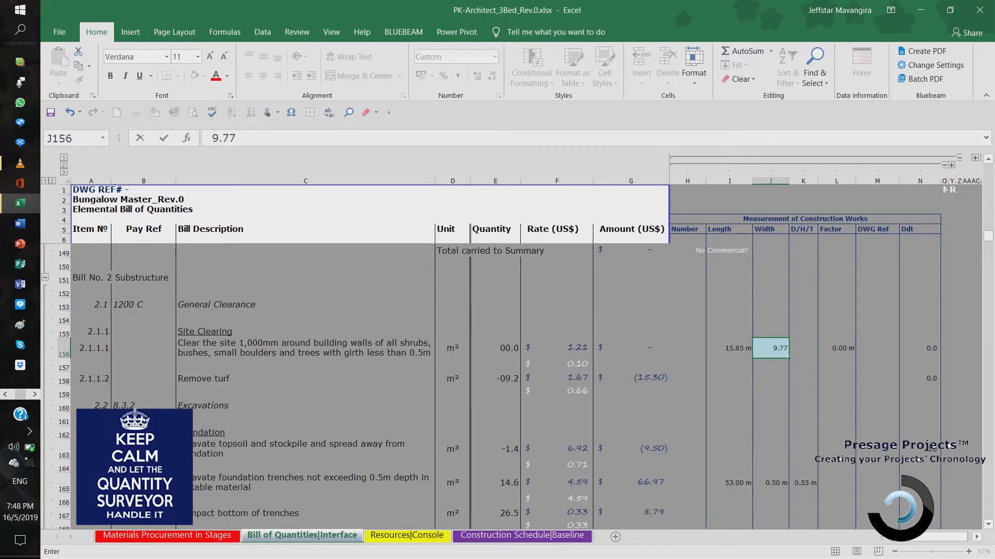
key(Return)
- Set the factor for site clearing item 2.1.1.1 to 1 and select its deduction cell N156
key(Up)
key(Right)
key(Right)
text(1)
key(Return)
key(Up)
key(Right)
key(Right)
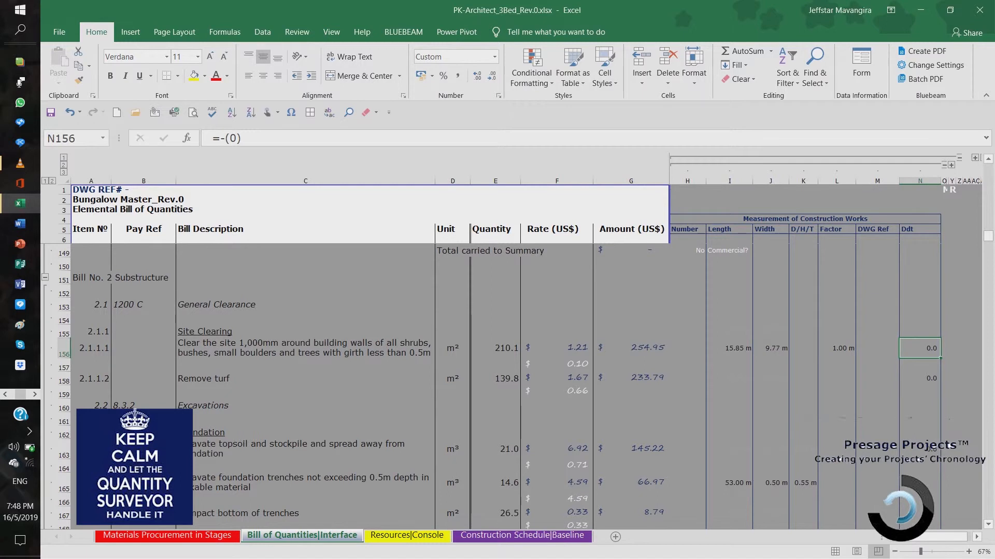
- Switch to the floor plan in Acrobat Reader, measure the rectangular recess area outside the upper-left wall, and remove the area markup
click(35, 395)
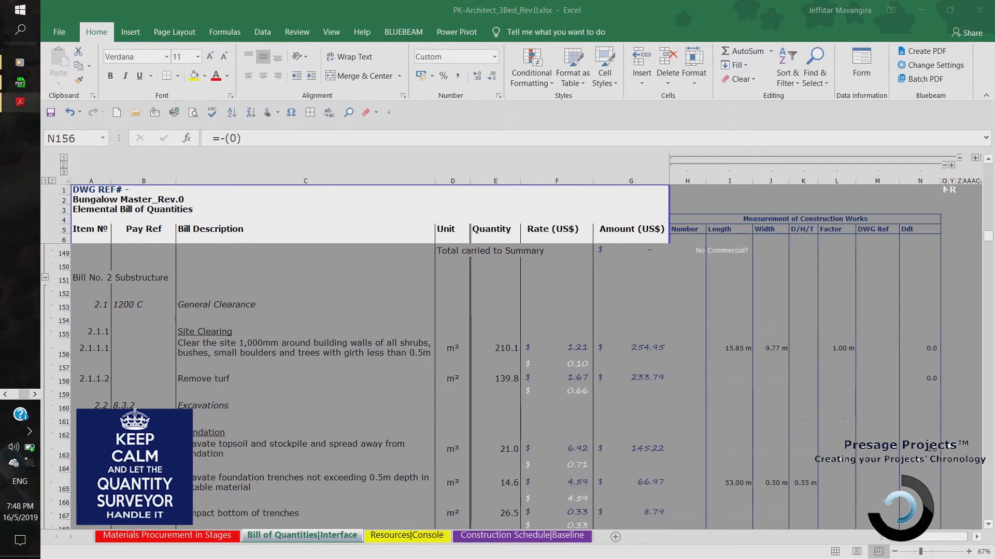
click(20, 102)
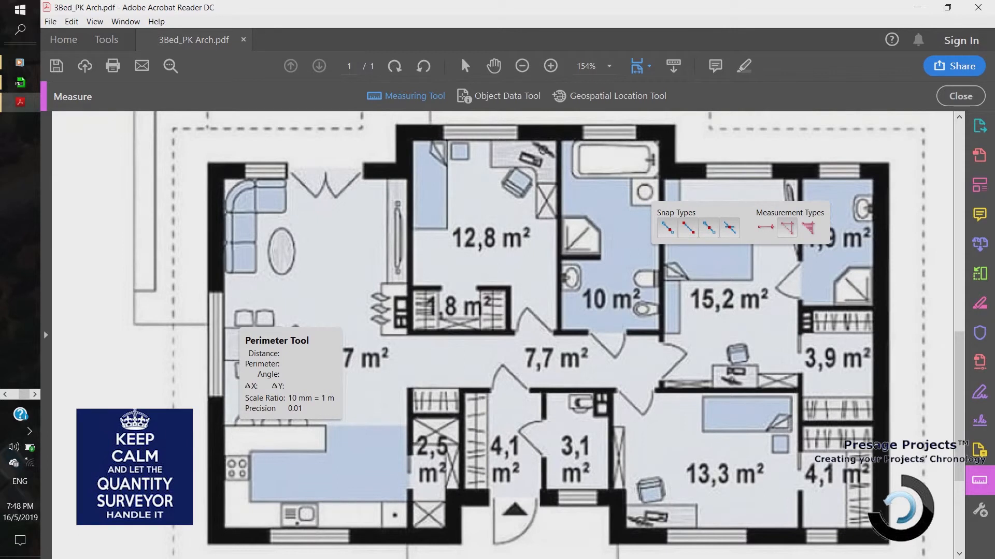
click(807, 228)
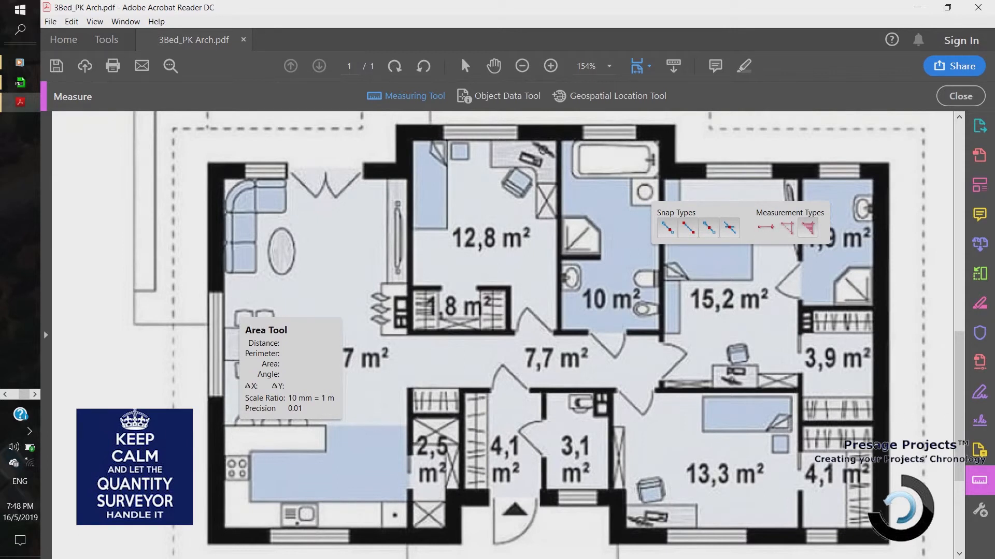
click(396, 125)
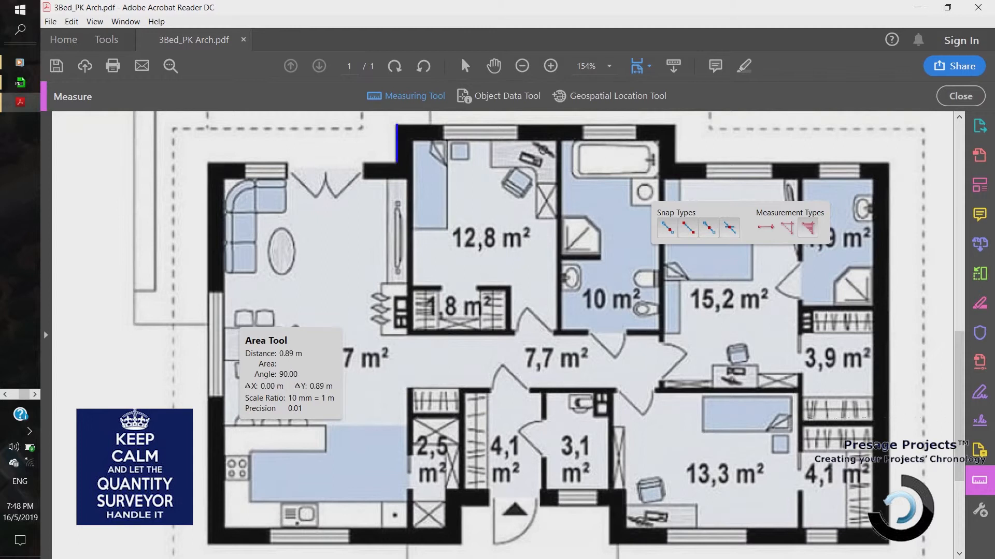
click(396, 162)
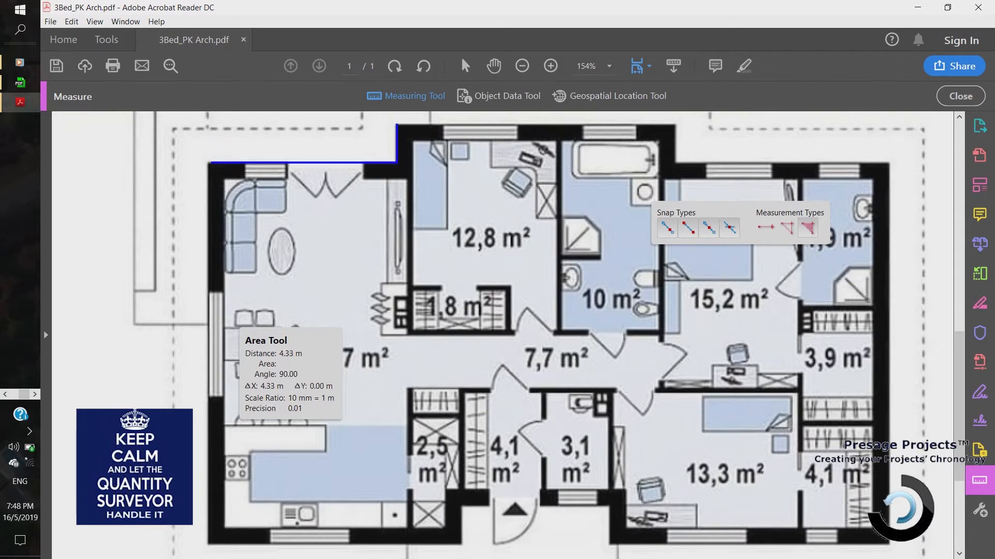
click(209, 162)
click(211, 125)
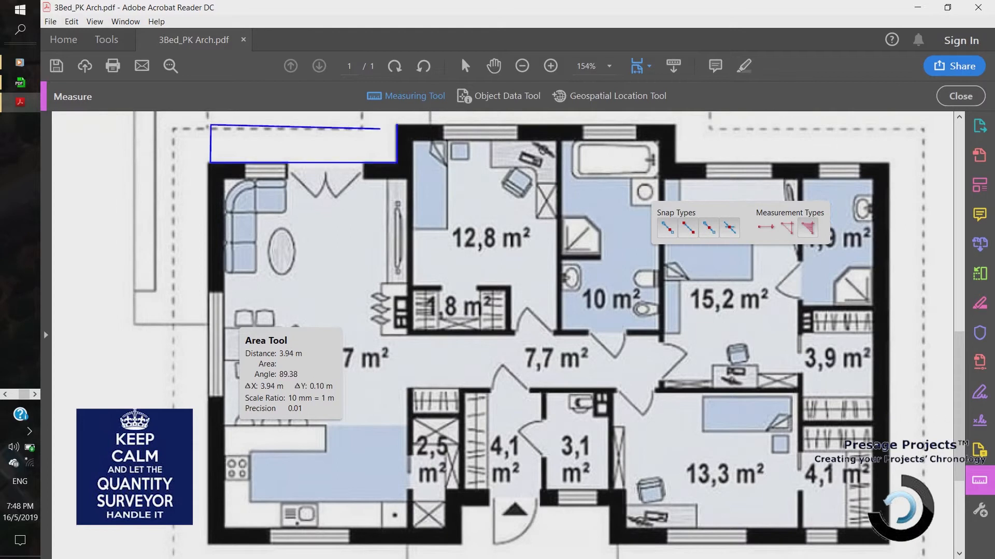
double_click(396, 125)
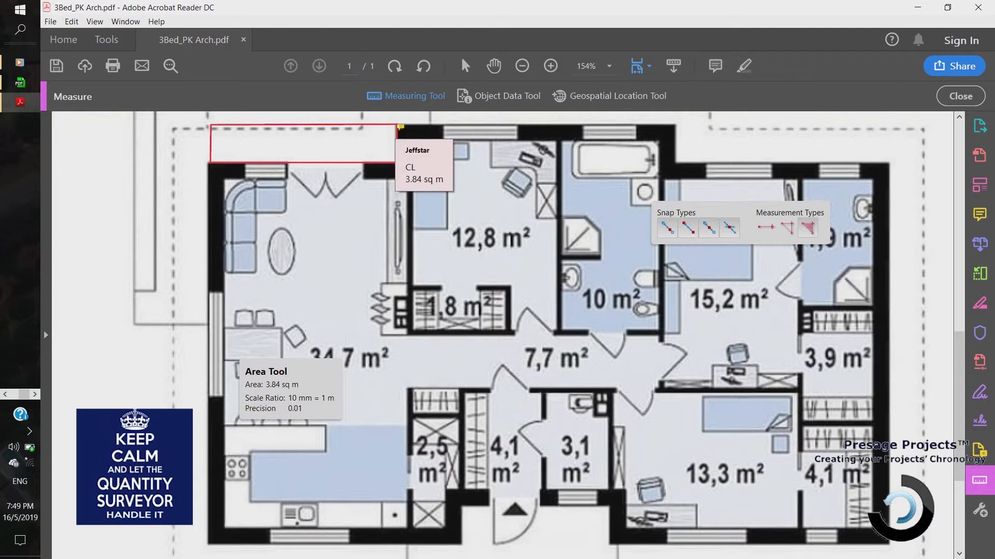
right_click(396, 126)
click(421, 156)
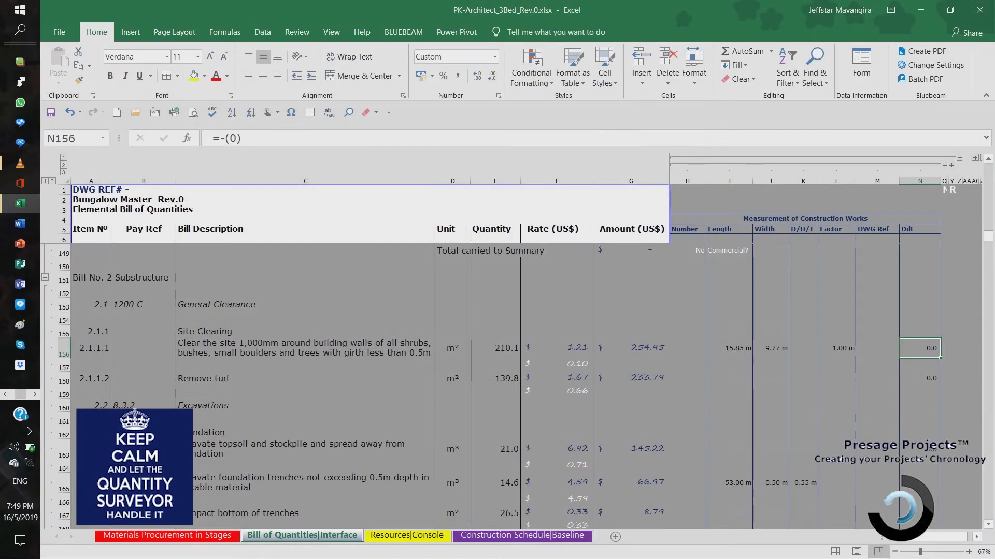
- Set the site clearing deduction in cell N156 of the workbook to =-(3.85)
double_click(233, 138)
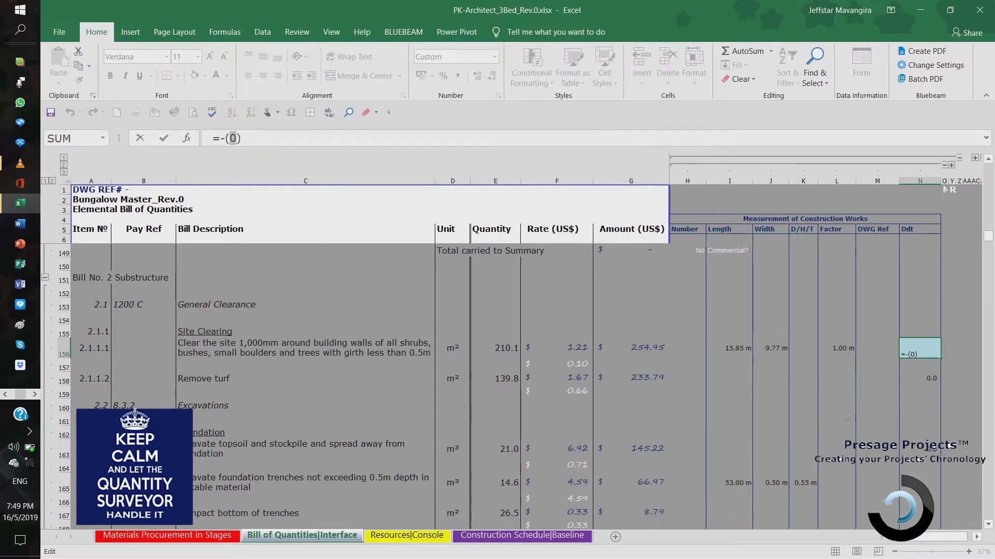
text(3.85)
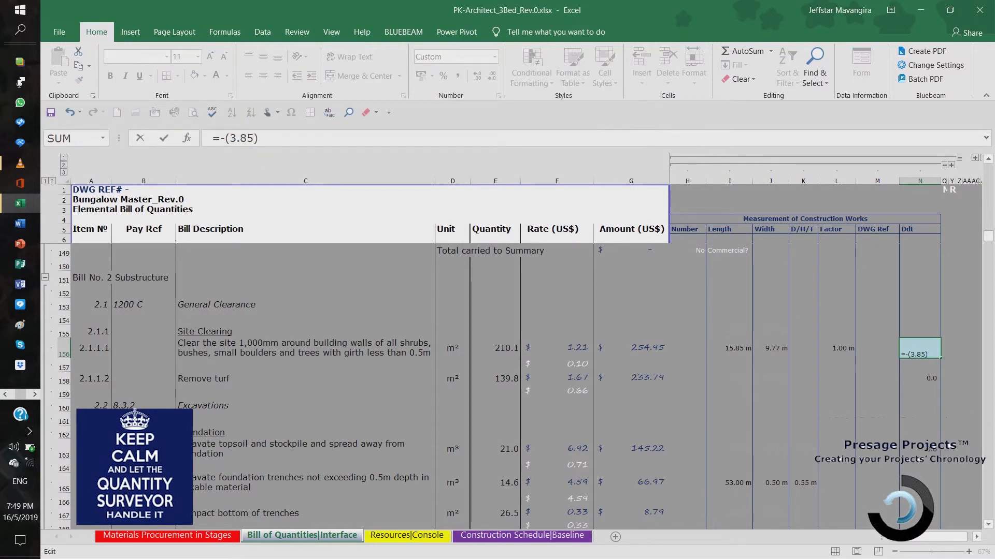
key(Return)
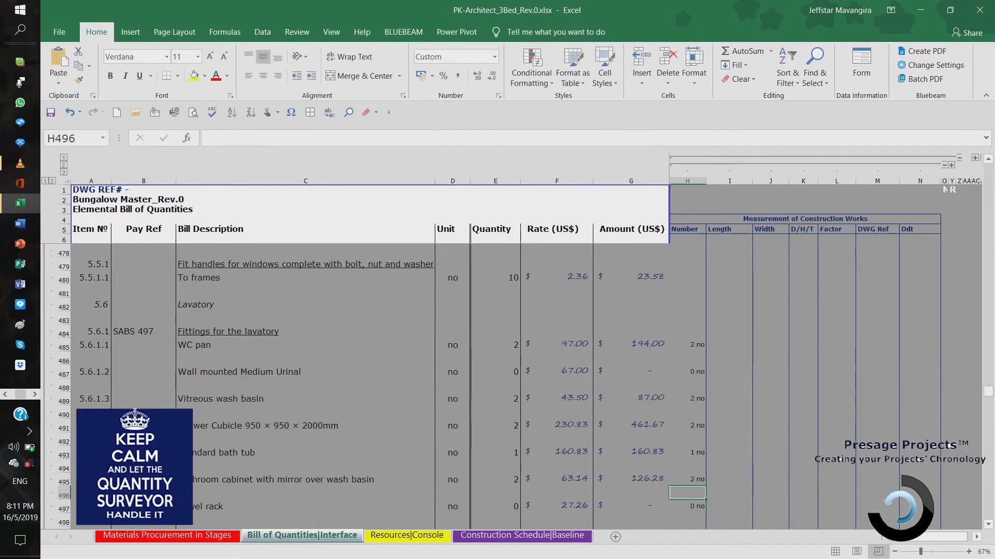
- Set the number of towel racks for lavatory fittings item 5.6.1.7 to 2
click(687, 506)
text(2)
key(Return)
- Enter 1 as the number for each kitchen fitting: double sink, cupboards under sink and wall mounted cupboards
key(Down)
key(Down)
key(Down)
key(Down)
key(Down)
key(Down)
key(Down)
key(Down)
key(Down)
key(Down)
key(Down)
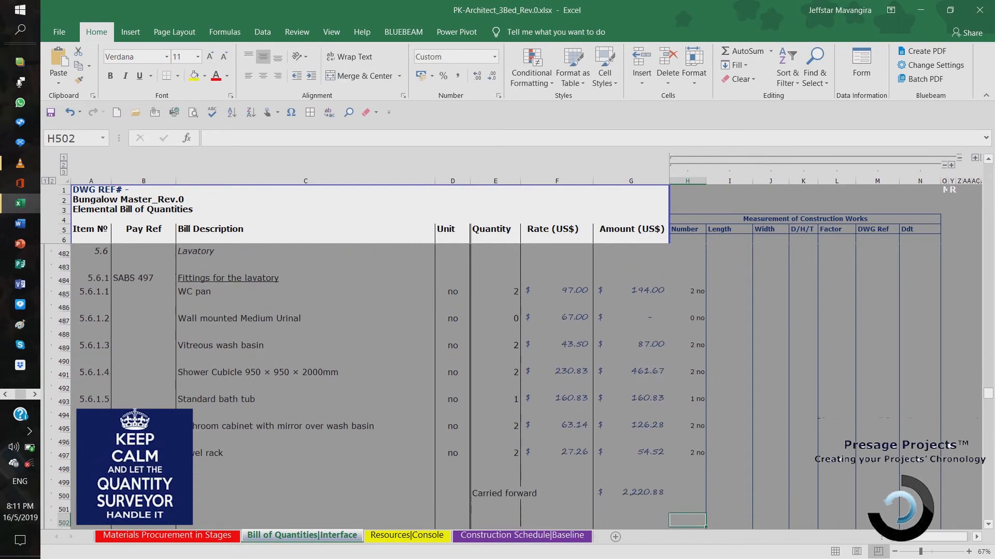
key(Down)
key(Down)
key(Down)
key(Down)
key(Down)
key(Down)
key(Down)
key(Down)
key(Down)
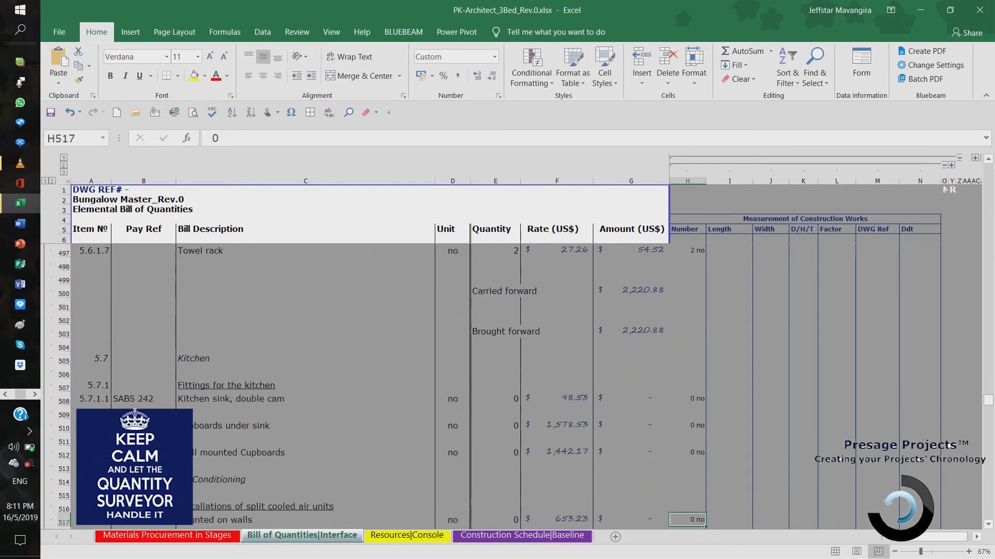
key(Up)
key(Up)
key(Up)
key(Up)
key(Up)
key(Up)
key(Up)
key(Up)
key(Up)
key(Up)
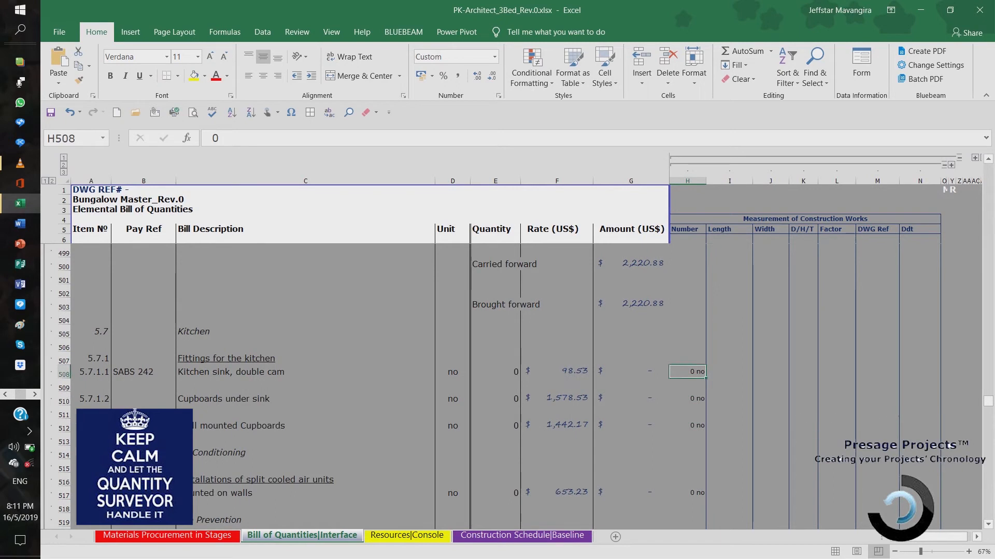
text(1)
key(Return)
text(1)
key(Return)
text(1)
key(Return)
- Review the air conditioning and fire prevention items, check the floor plan in Acrobat Reader, and return to the workbook
key(Down)
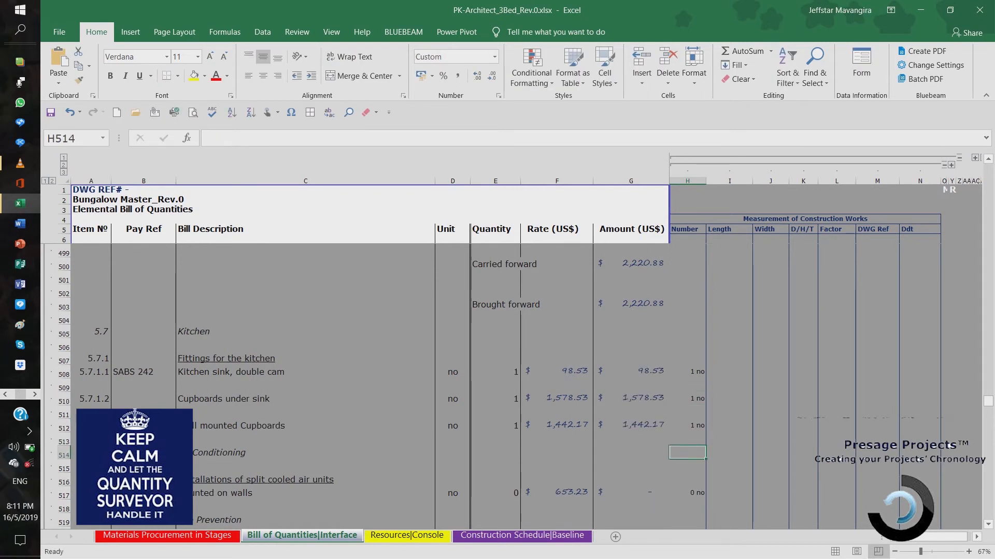
key(Down)
key(Down)
key(Down)
key(Down)
key(Down)
key(Down)
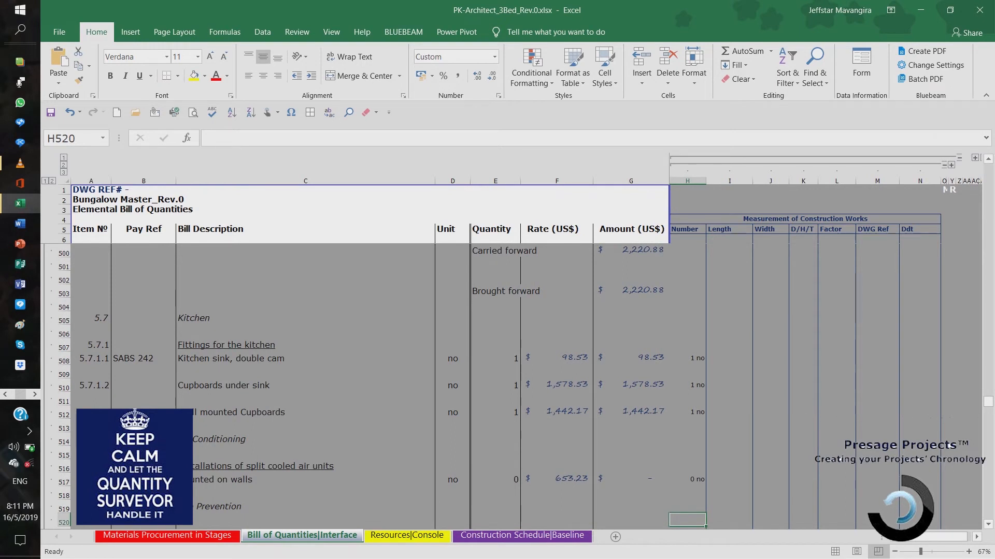
key(alt+Tab)
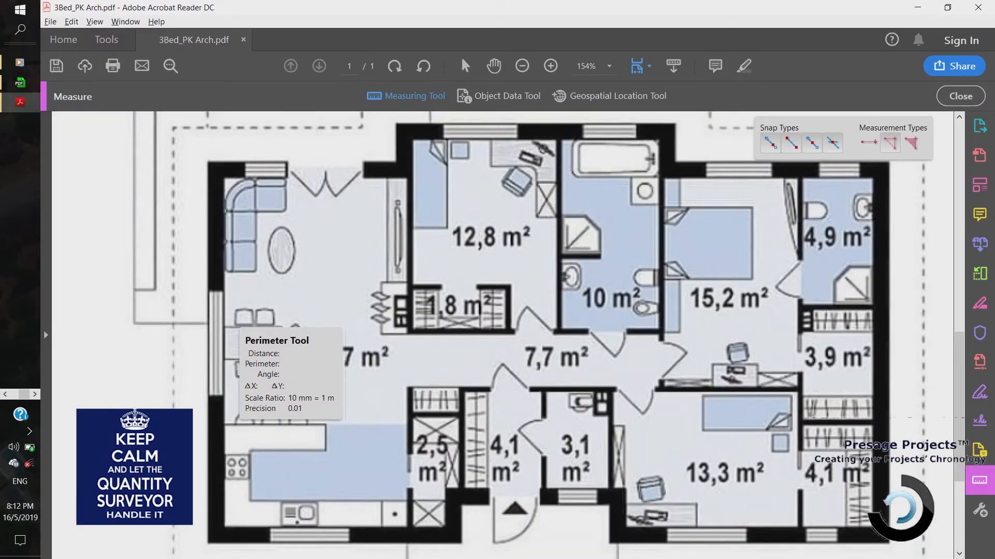
key(alt+Tab)
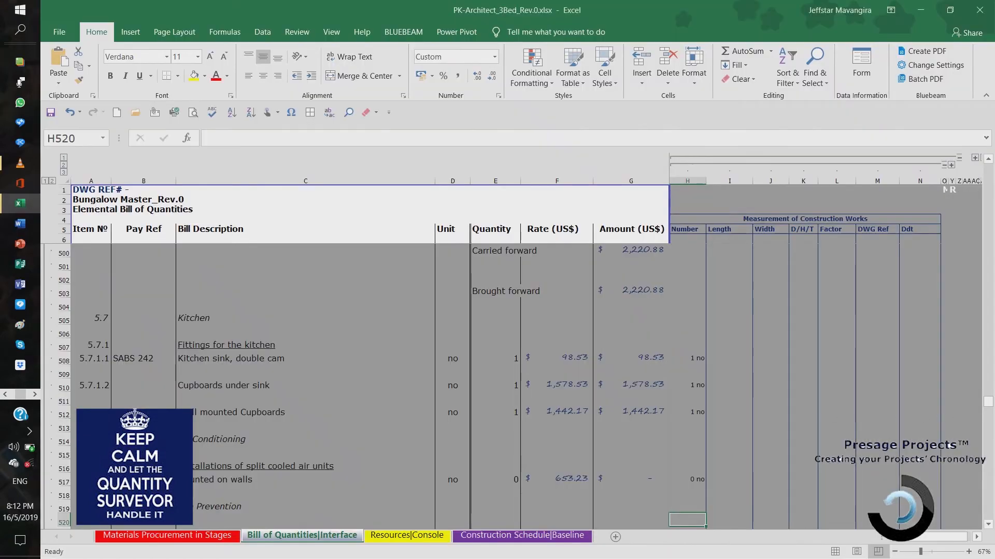
- Set the number of wall-mounted split cooled air units for item 5.8.1.1 to 2
key(Down)
key(Down)
key(Down)
key(Down)
key(Down)
key(Down)
key(Down)
key(Down)
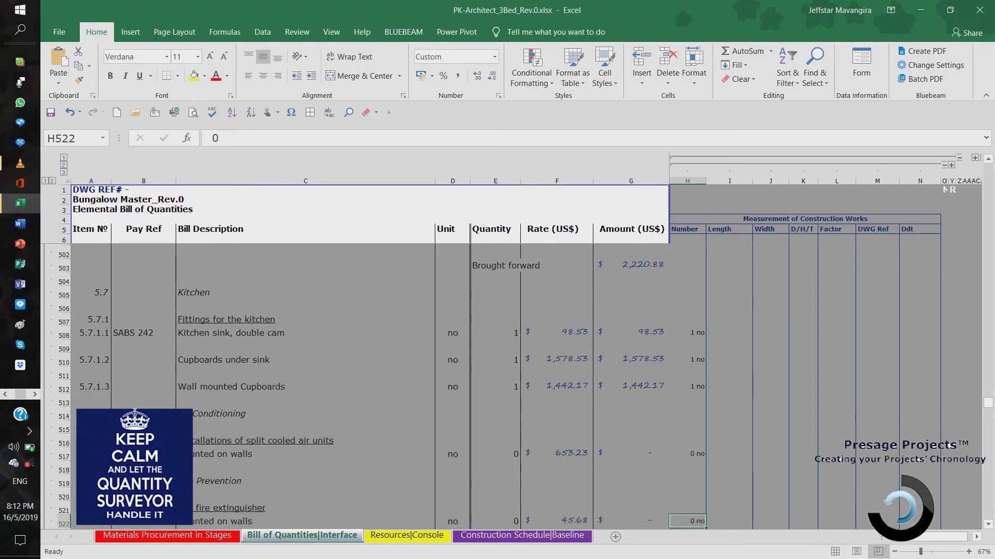
key(Up)
key(Up)
key(Up)
key(Up)
key(Up)
key(Up)
key(Up)
key(Up)
key(Up)
key(Up)
key(Up)
key(Up)
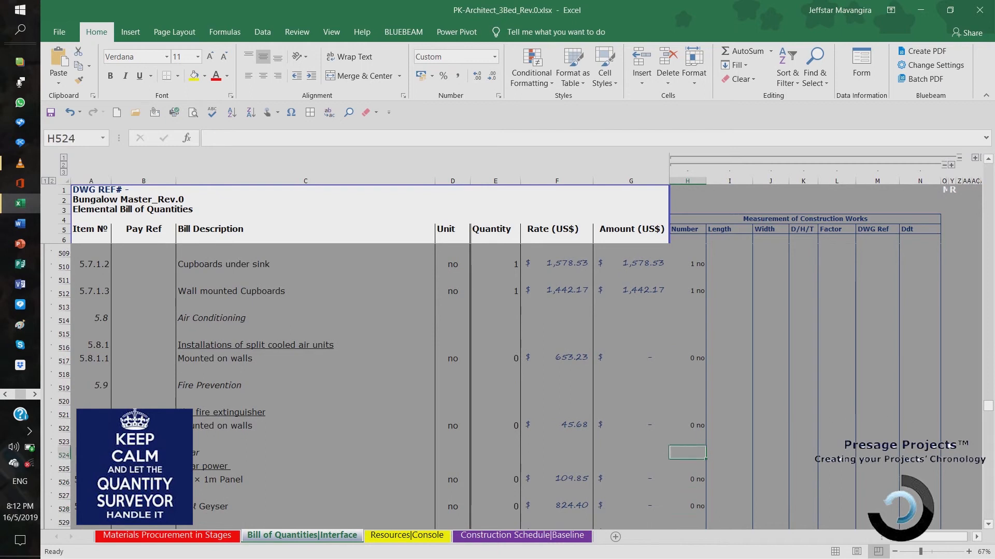
key(Down)
text(2)
key(Return)
- Set the number of wall-mounted 9kg fire extinguishers for item 5.9.1.1 to 4
key(Down)
key(Down)
key(Down)
key(Down)
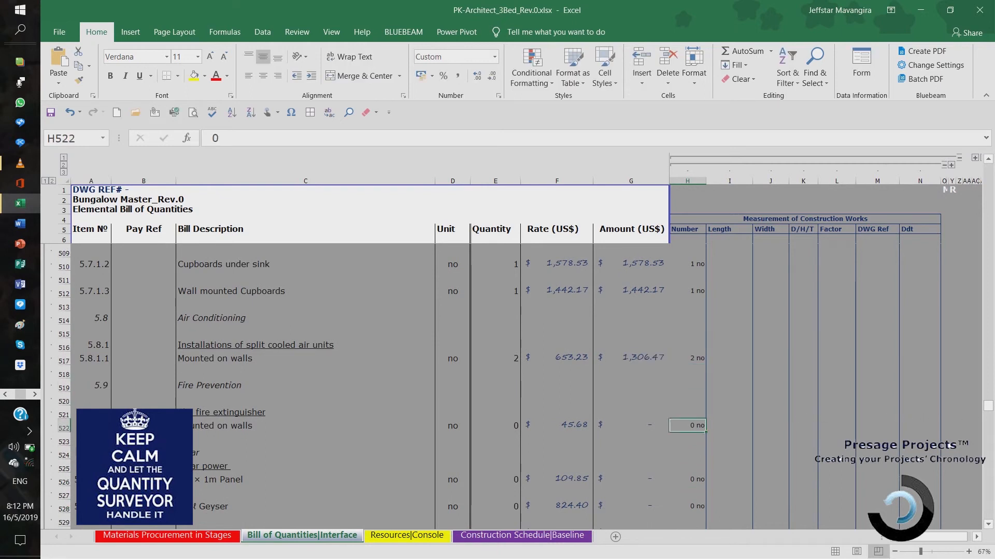
text(4)
key(Return)
- Set the number of 2m × 1m solar panels for item 5.10.1.1 to 6
key(Down)
key(Up)
key(Up)
key(Down)
key(Down)
key(Down)
key(Down)
key(Down)
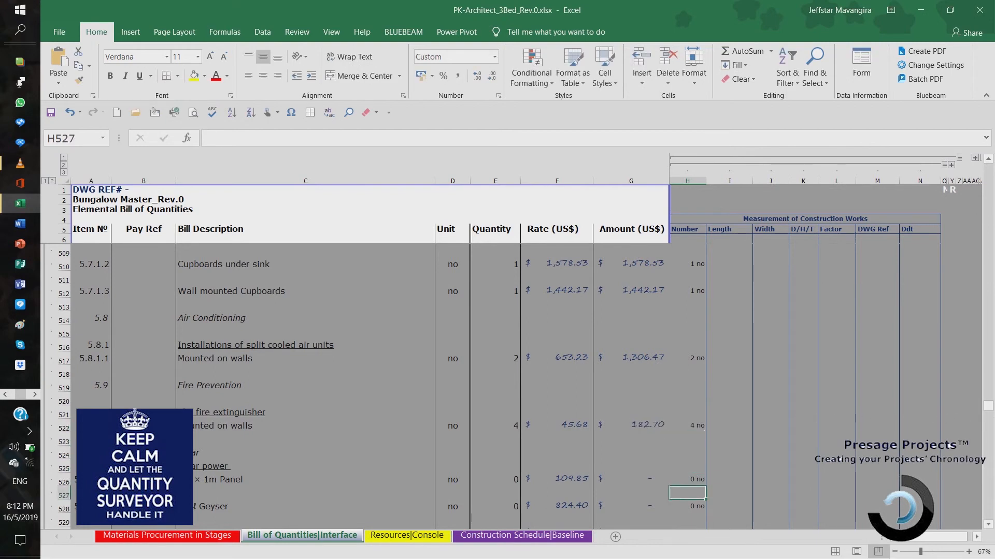
key(Down)
key(Down)
key(Down)
key(Down)
key(Down)
key(Down)
key(Down)
key(Down)
key(Down)
key(Down)
key(Up)
key(Up)
key(Up)
key(Up)
key(Up)
key(Up)
key(Up)
key(Up)
key(Up)
key(Up)
key(Up)
key(Up)
key(Down)
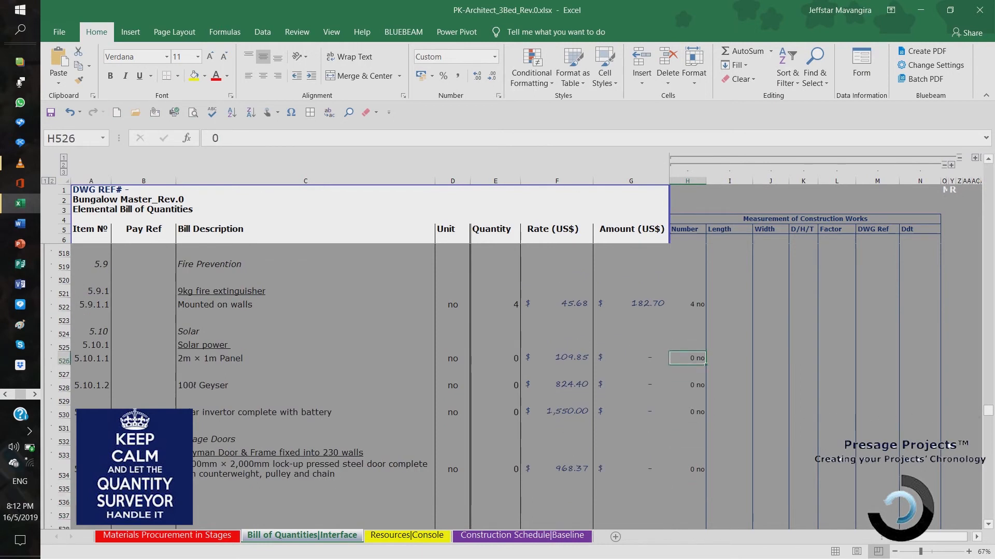
text(6)
key(Return)
- Set both the 100ℓ geyser and the solar invertor complete with battery to a number of 2
key(Down)
text(2)
key(Return)
key(Down)
text(1)
key(Return)
key(Up)
text(2)
key(Return)
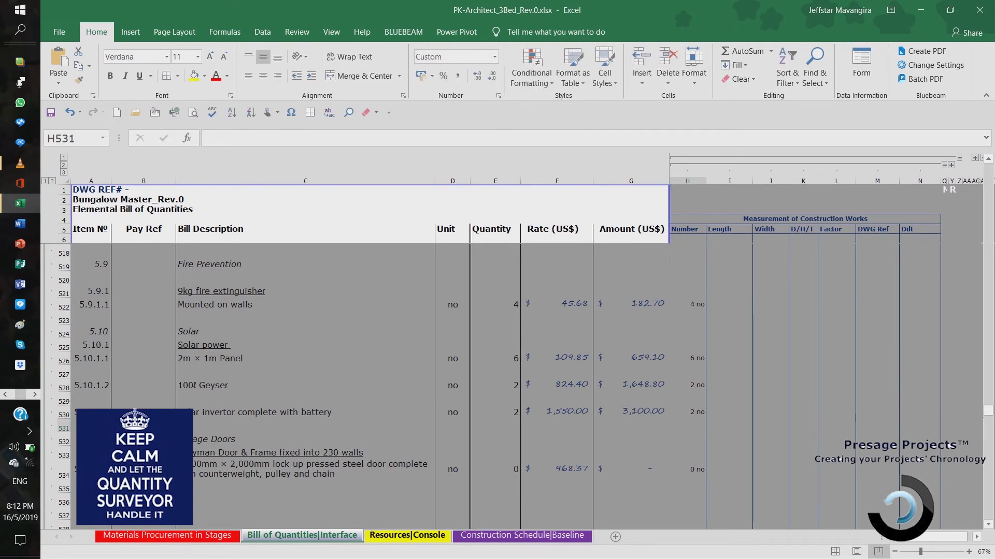
- Open the Construction Schedule|Baseline sheet and view the print preview with the setting Print Entire Workbook
key(ctrl+Page_Down)
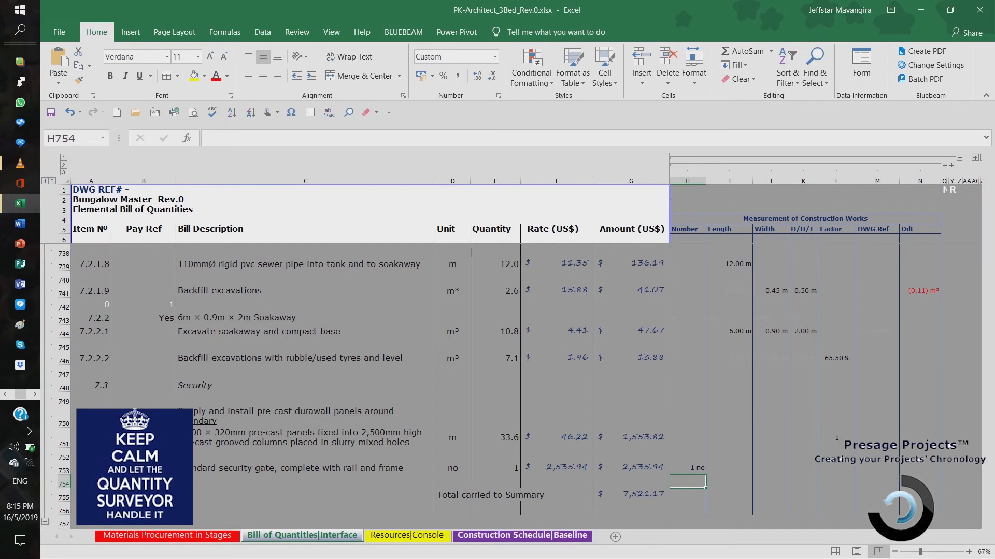
click(523, 535)
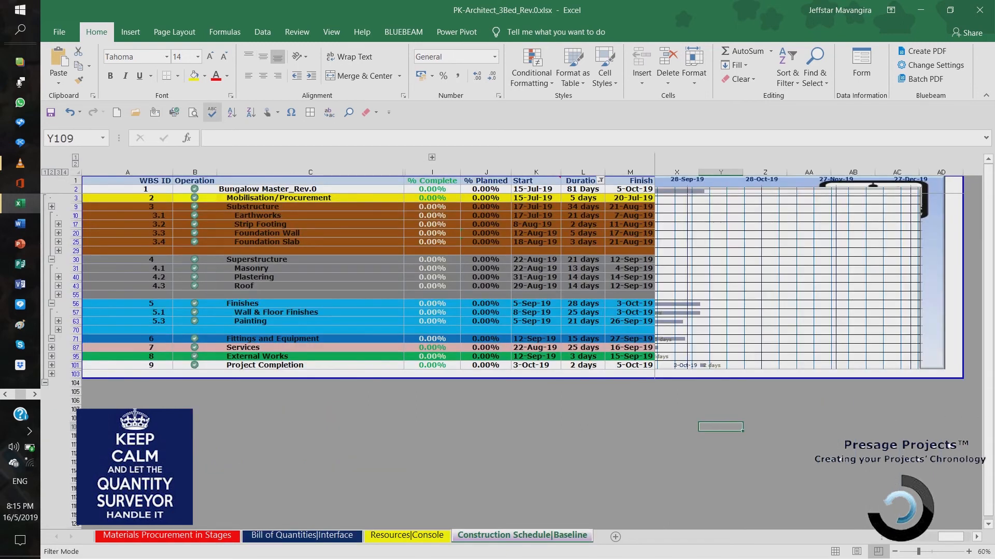
click(193, 111)
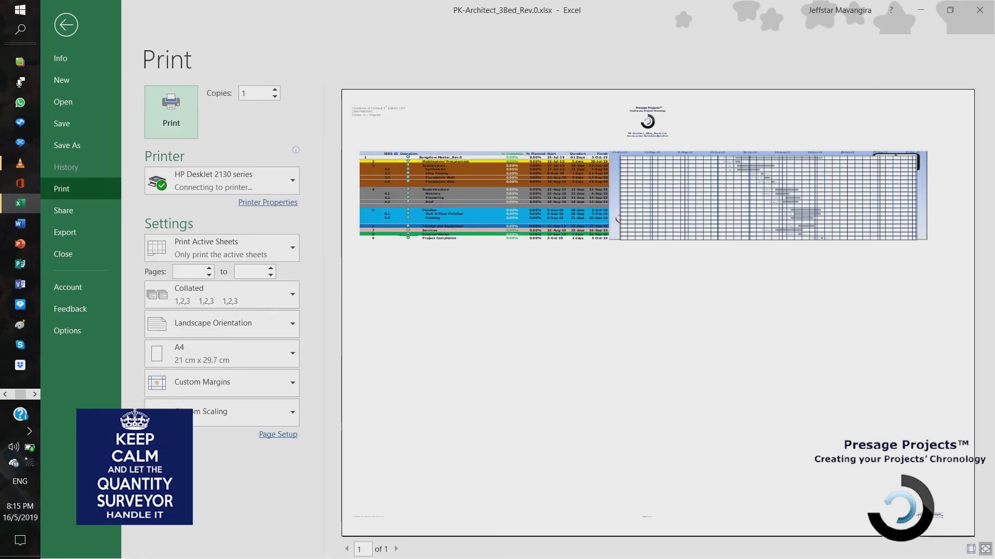
click(222, 248)
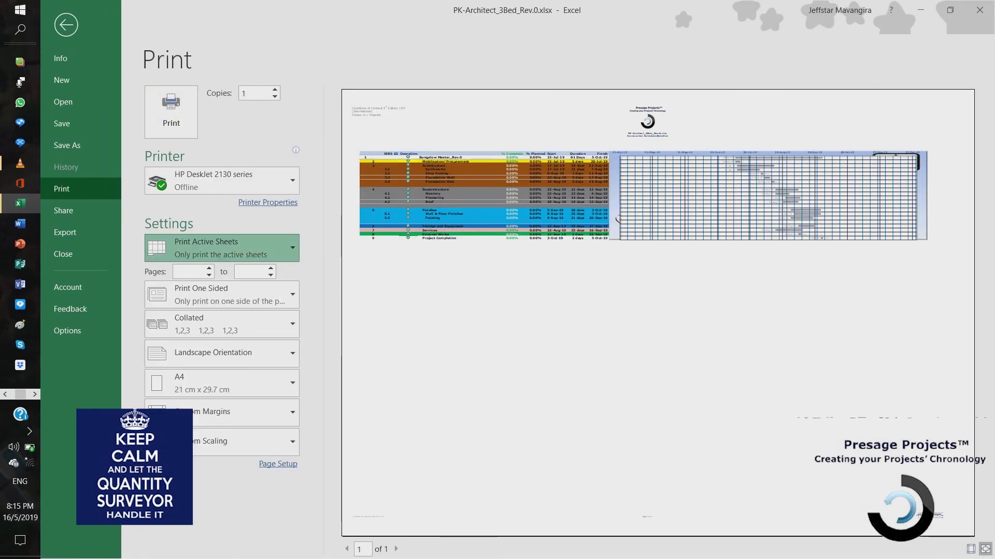
click(222, 304)
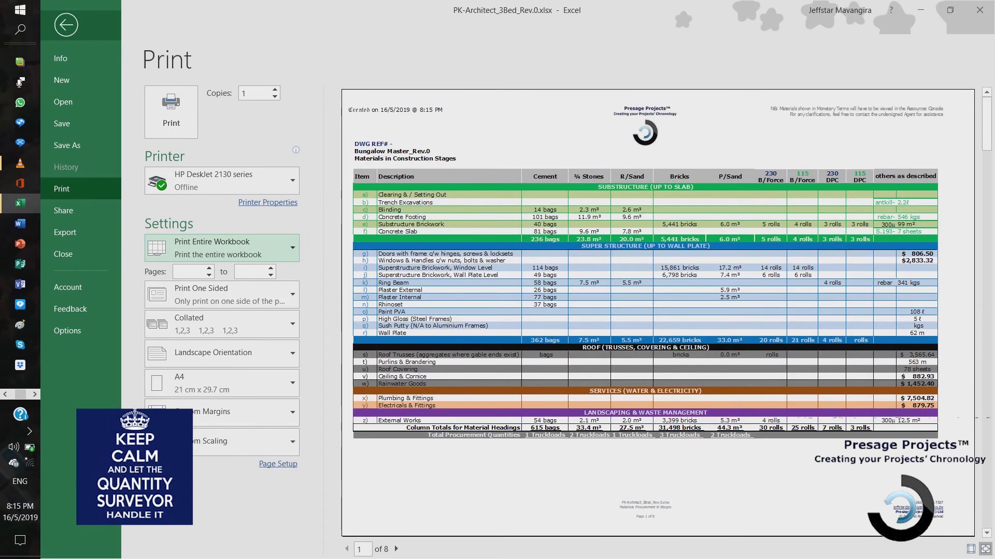
- Apply the amount filter excluding "$-" entries on the Resources|Console sheet, and open the Materials Procurement in Stages sheet
click(66, 24)
click(407, 535)
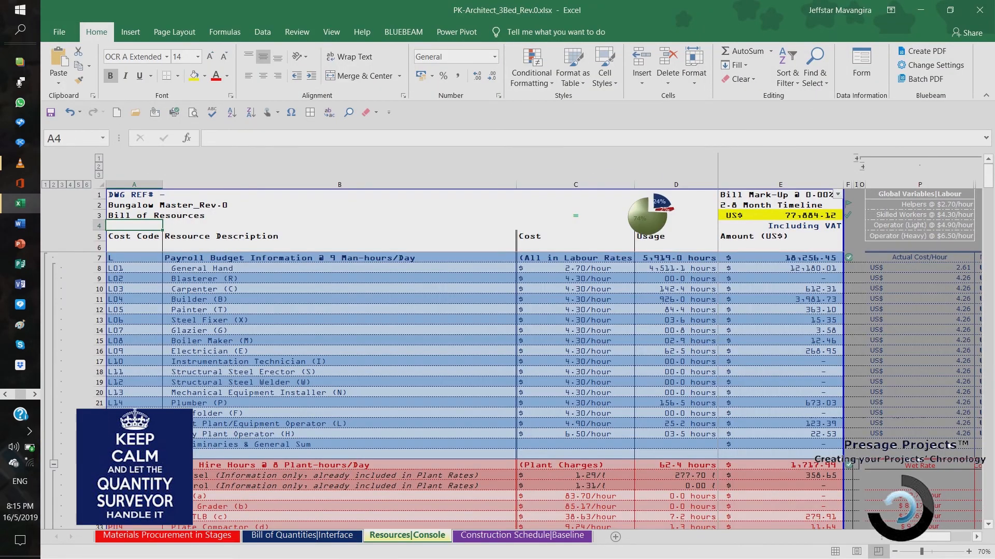
click(837, 194)
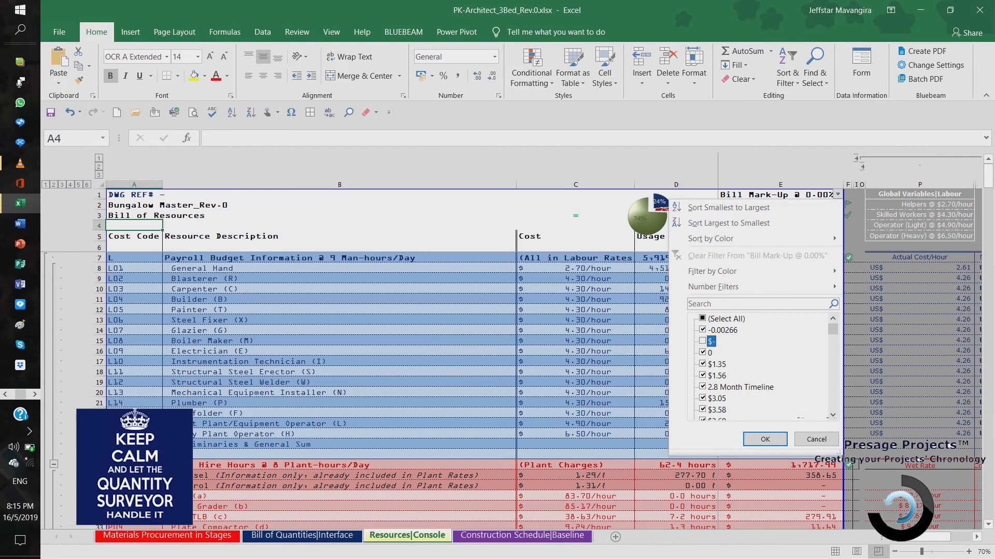
click(765, 439)
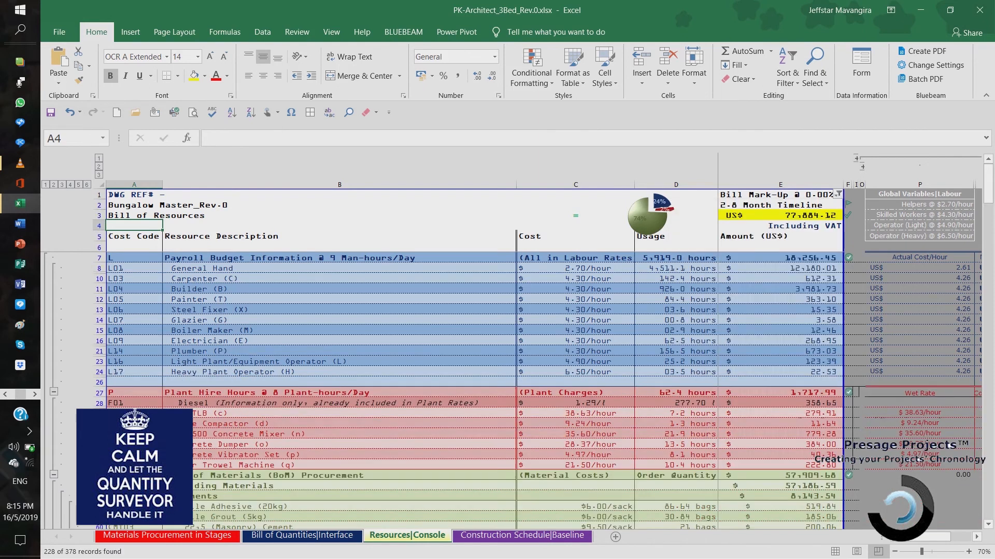
click(167, 535)
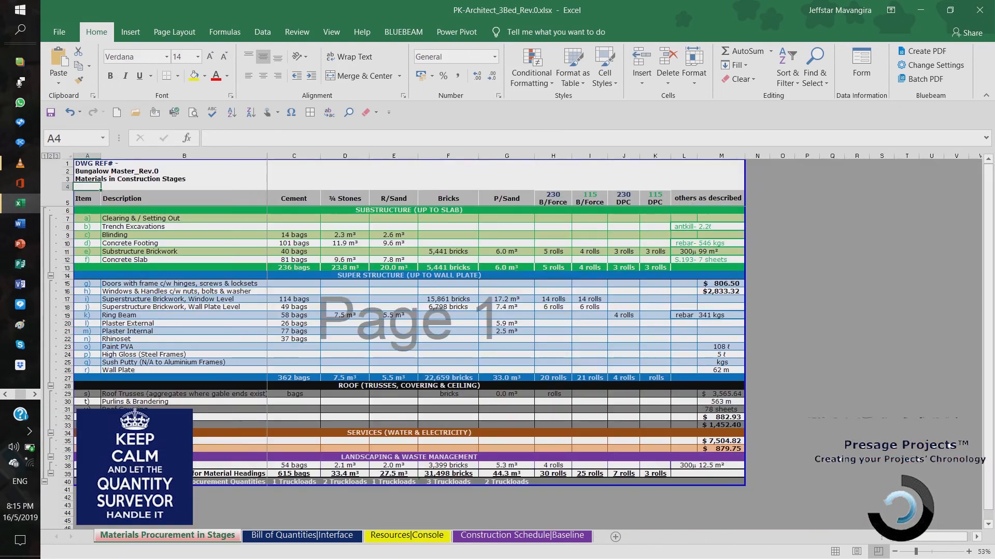